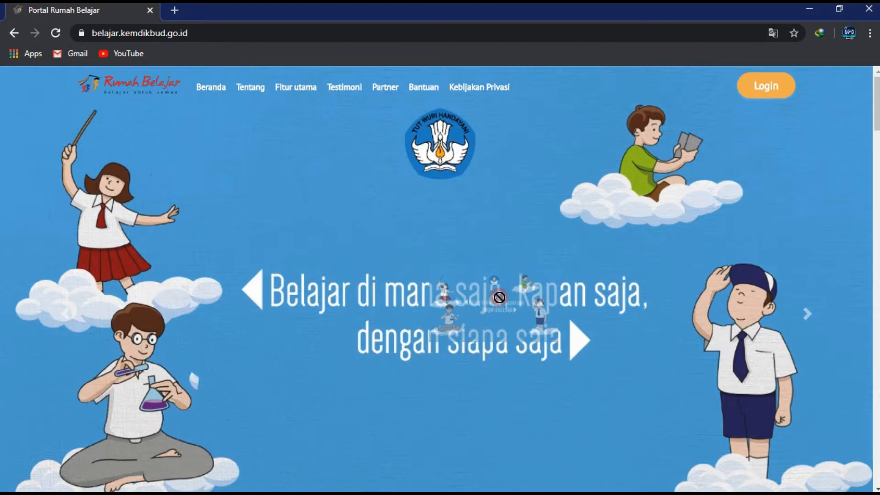
Open Kelas Maya from the Rumah Belajar portal and log in with the saved account credentials
{"action": "left_click_drag", "start_coordinate": [499, 298], "coordinate": [436, 380]}
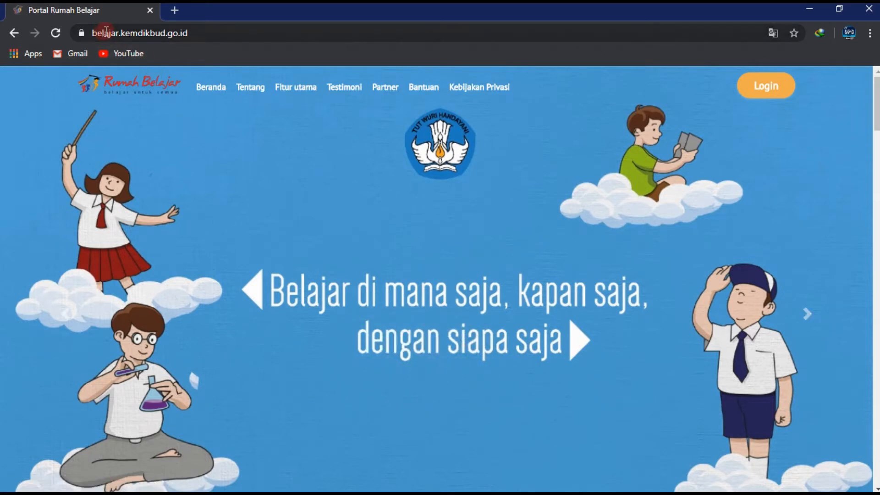
{"action": "left_click_drag", "start_coordinate": [872, 97], "coordinate": [875, 240]}
{"action": "left_click", "coordinate": [136, 346]}
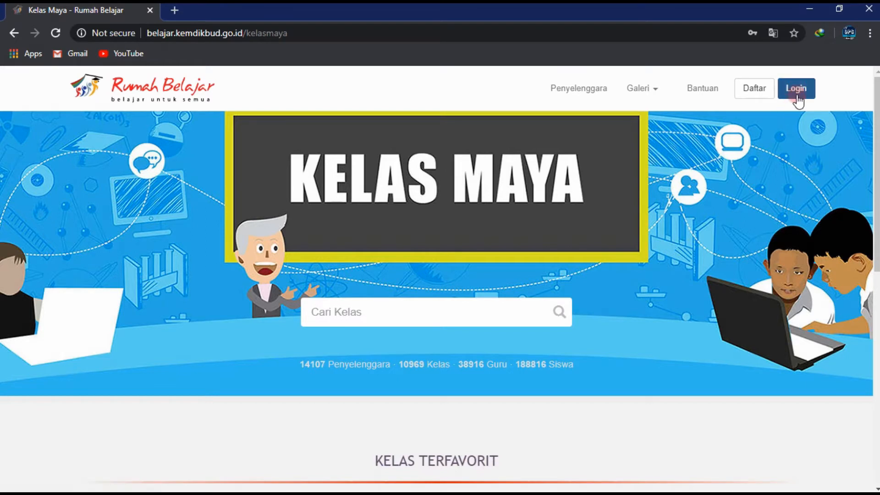
{"action": "left_click", "coordinate": [797, 90]}
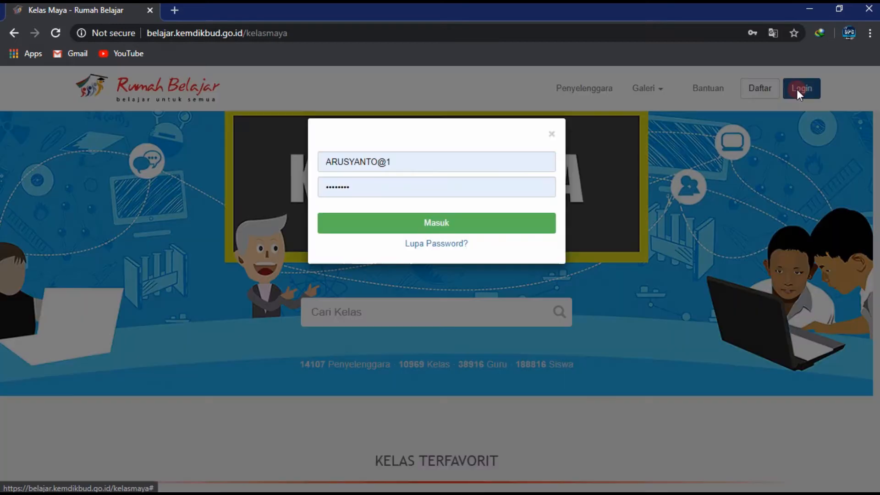
{"action": "left_click", "coordinate": [437, 223]}
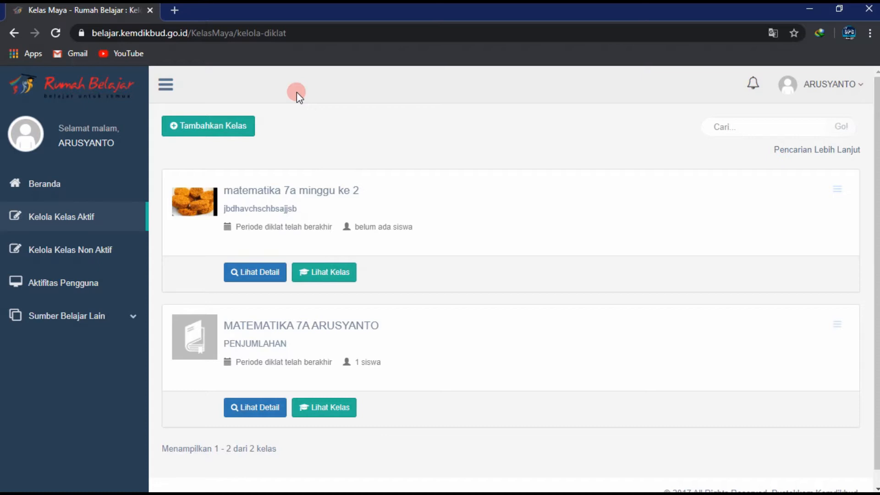
Start adding a new class and enter "MATEMATIKA 7B" as its title
{"action": "left_click", "coordinate": [209, 131]}
{"action": "left_click", "coordinate": [327, 223]}
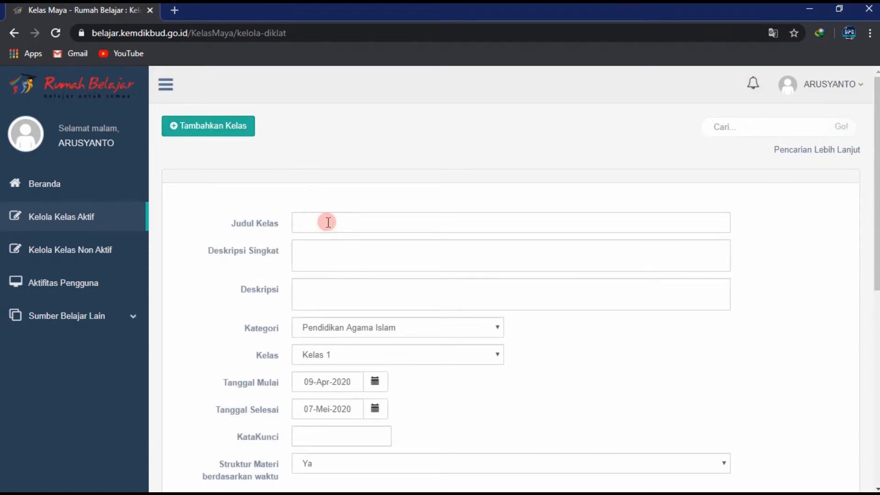
{"action": "key", "text": "Caps_Lock"}
{"action": "type", "text": "MATEMATIKA 7B"}
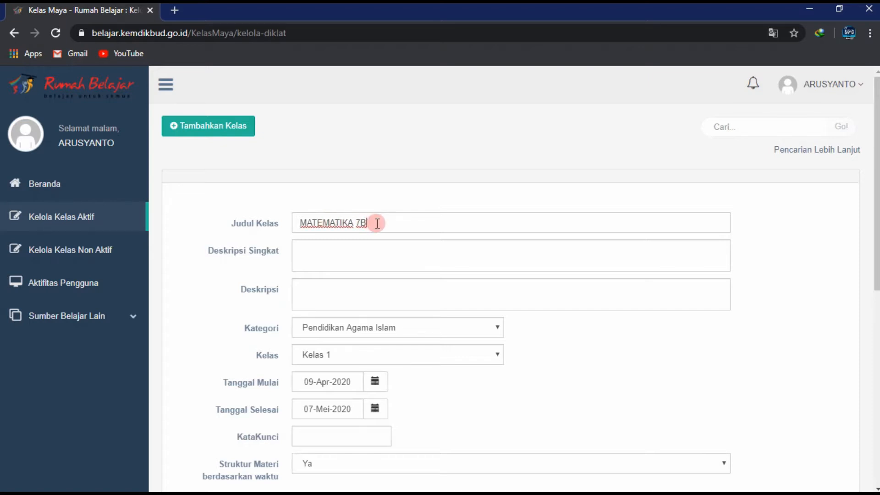
Fill in the short description "PERKALIAN" and the full description "PERKALIAN ADALAH BLA BLA BLA"
{"action": "left_click", "coordinate": [363, 254]}
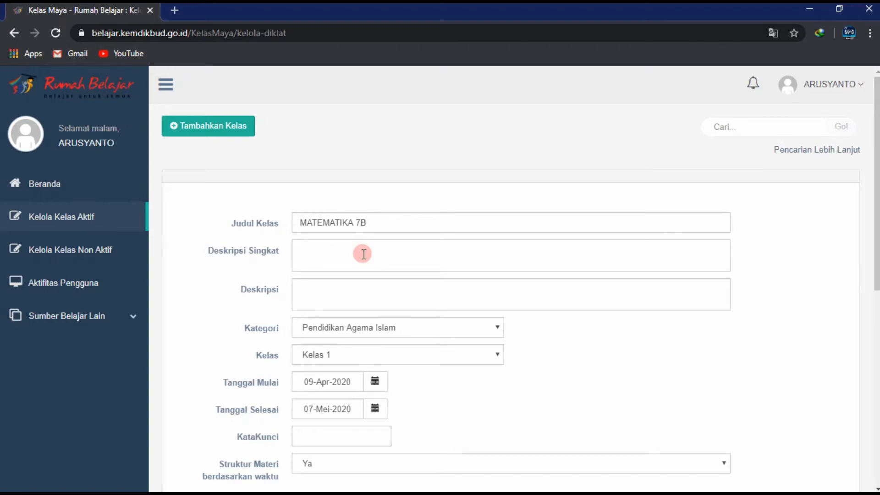
{"action": "type", "text": "PERKALIAN"}
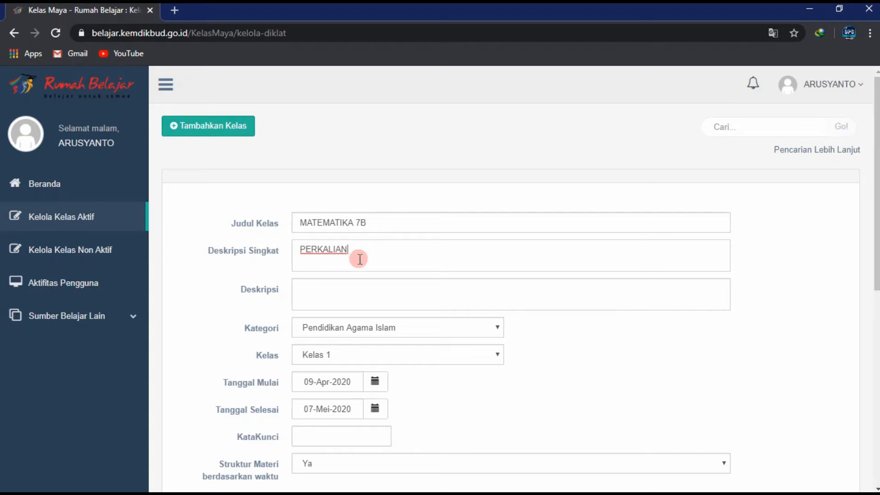
{"action": "left_click", "coordinate": [330, 296]}
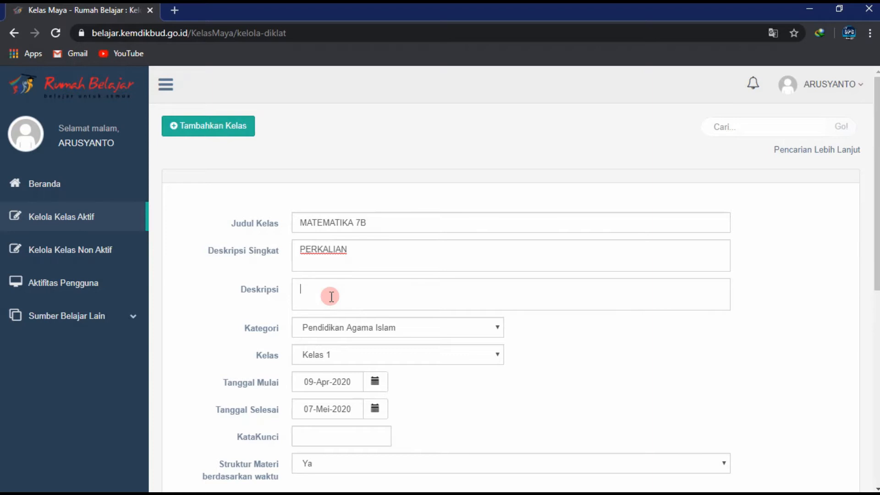
{"action": "type", "text": "PERKALIAN ADALAH"}
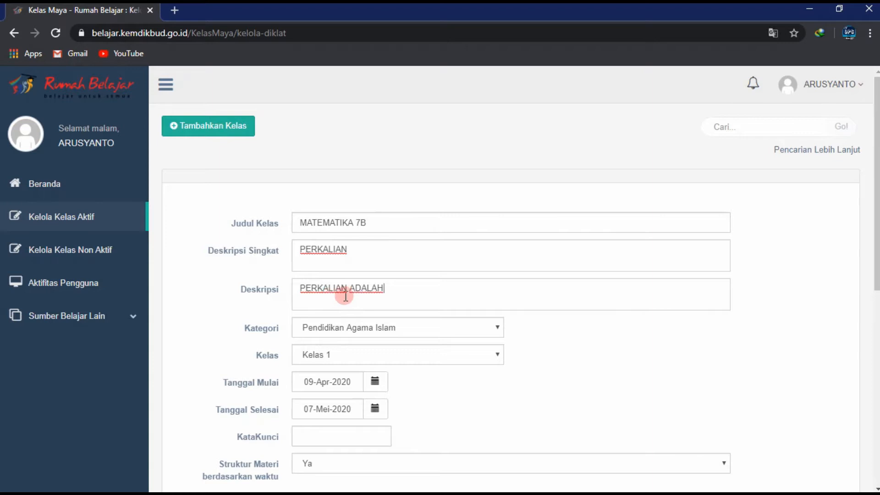
{"action": "type", "text": " BLA BLA BLA"}
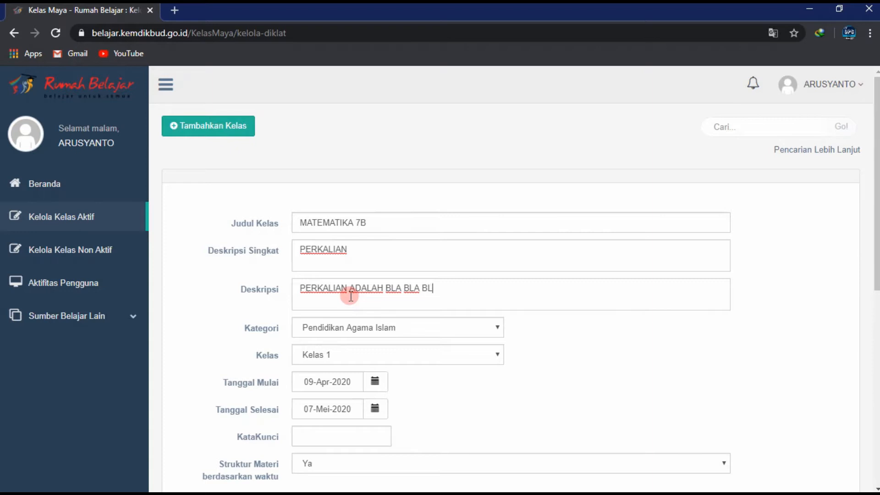
Set the new class's category to Matematika and its grade to Kelas 7
{"action": "left_click", "coordinate": [395, 329]}
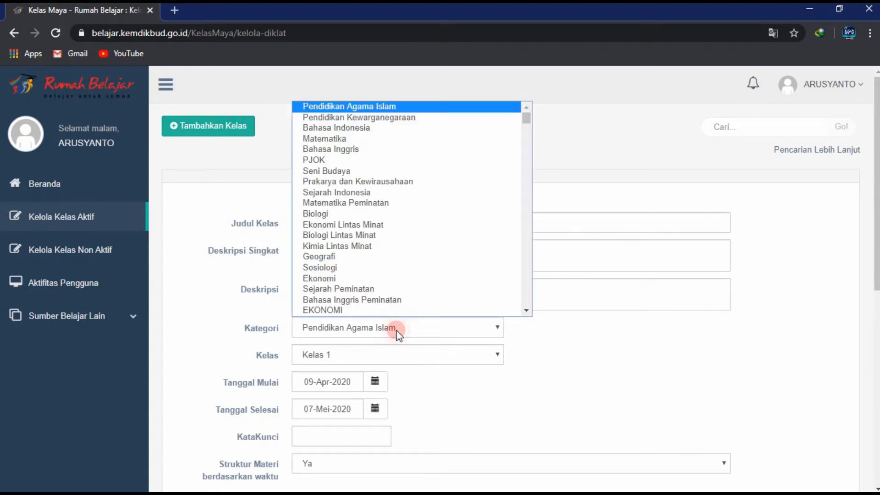
{"action": "left_click", "coordinate": [356, 140]}
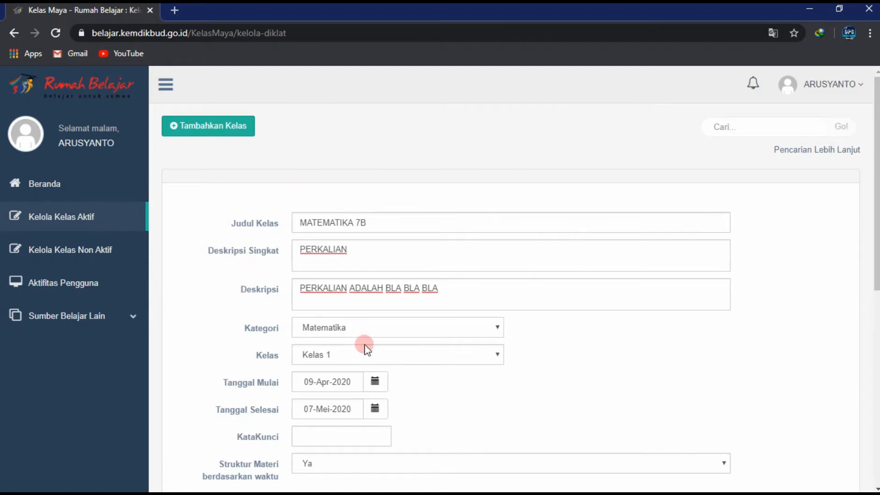
{"action": "left_click", "coordinate": [389, 356]}
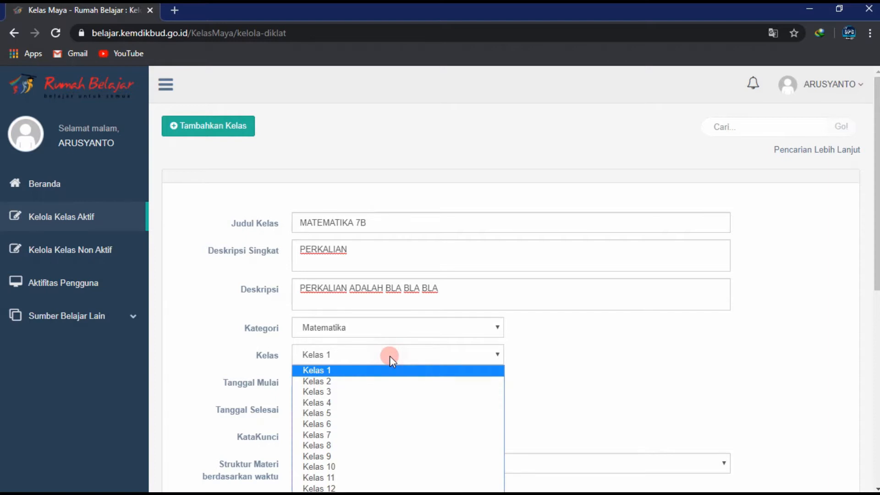
{"action": "left_click", "coordinate": [376, 436]}
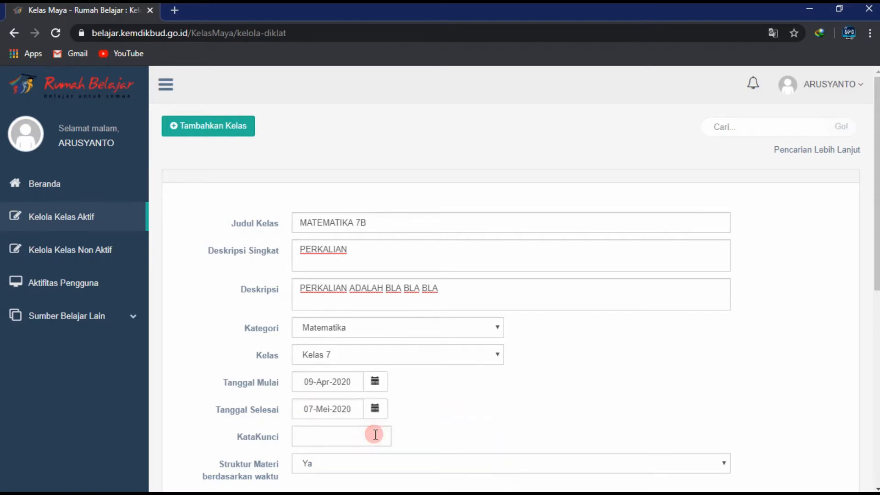
Set the class's start date to 03-Apr-2020 and its end date to 05-Apr-2020
{"action": "left_click", "coordinate": [376, 383]}
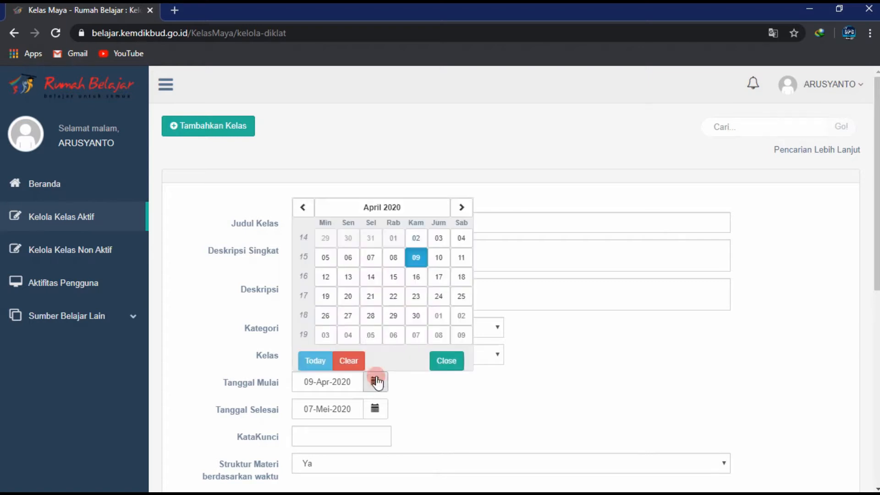
{"action": "left_click", "coordinate": [304, 207]}
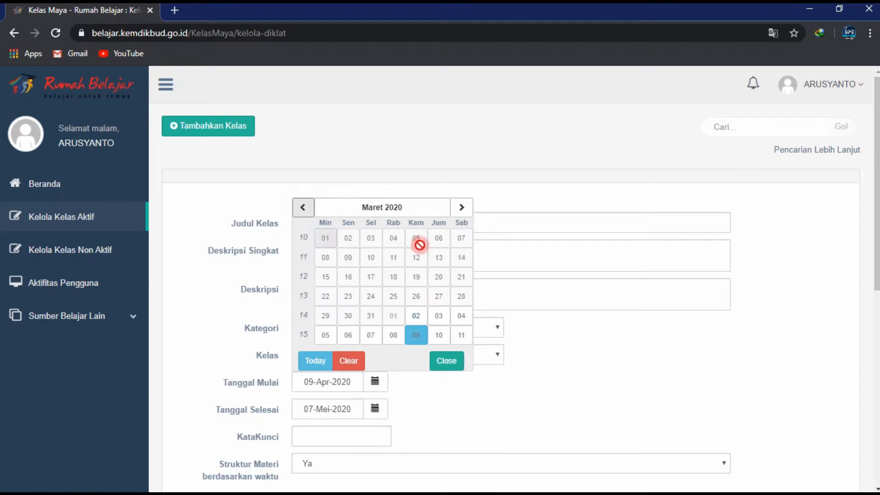
{"action": "left_click", "coordinate": [458, 207]}
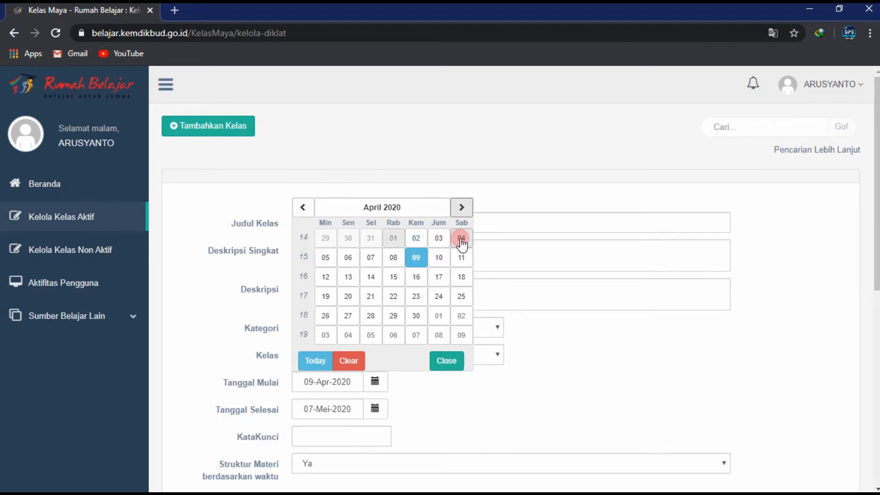
{"action": "left_click", "coordinate": [438, 238]}
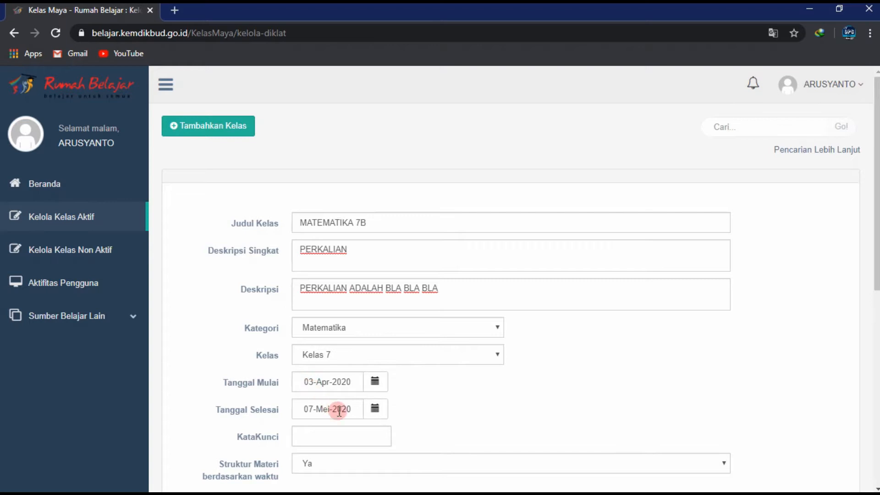
{"action": "left_click", "coordinate": [381, 408]}
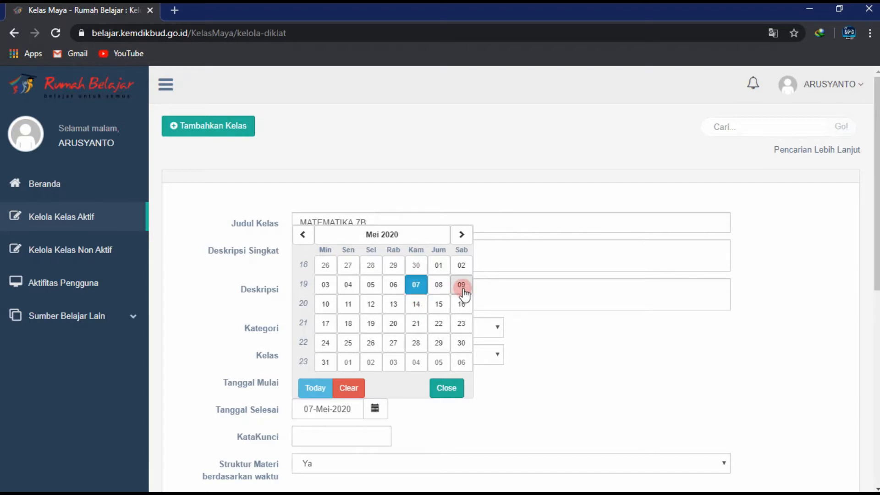
{"action": "left_click", "coordinate": [303, 235]}
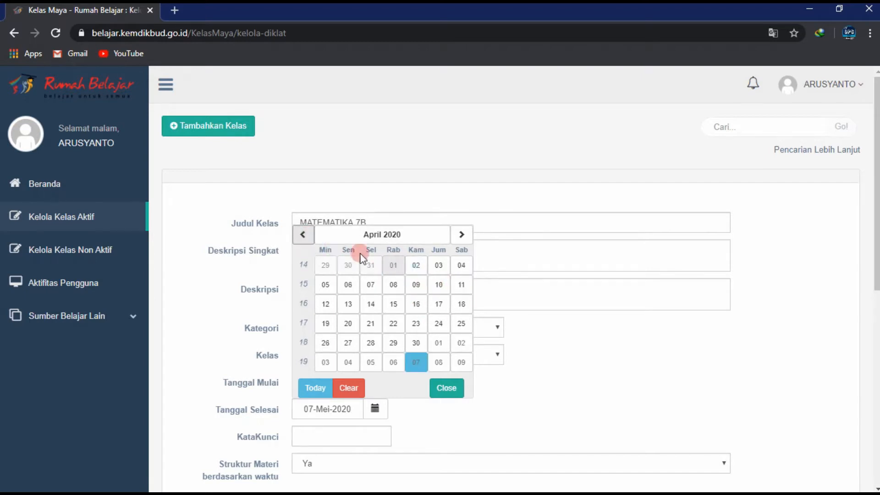
{"action": "left_click", "coordinate": [325, 285]}
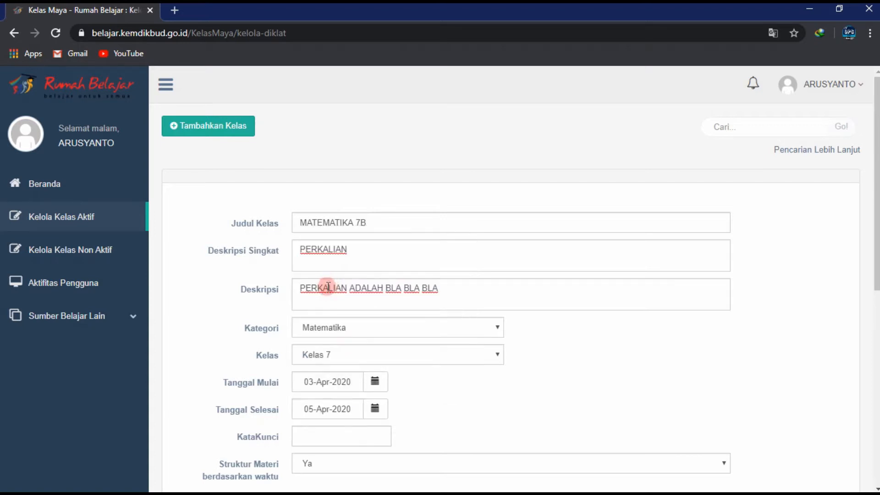
Enter the class access key in the KataKunci field and save the new class
{"action": "left_click", "coordinate": [329, 435]}
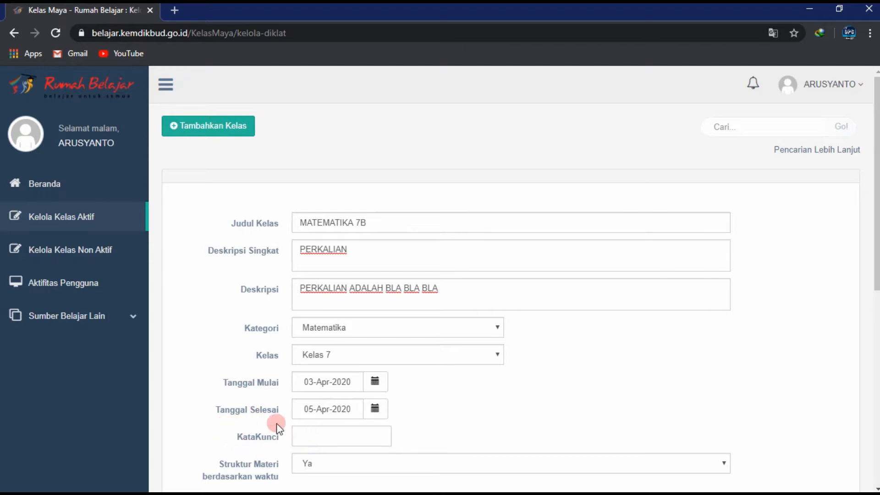
{"action": "left_click", "coordinate": [315, 439]}
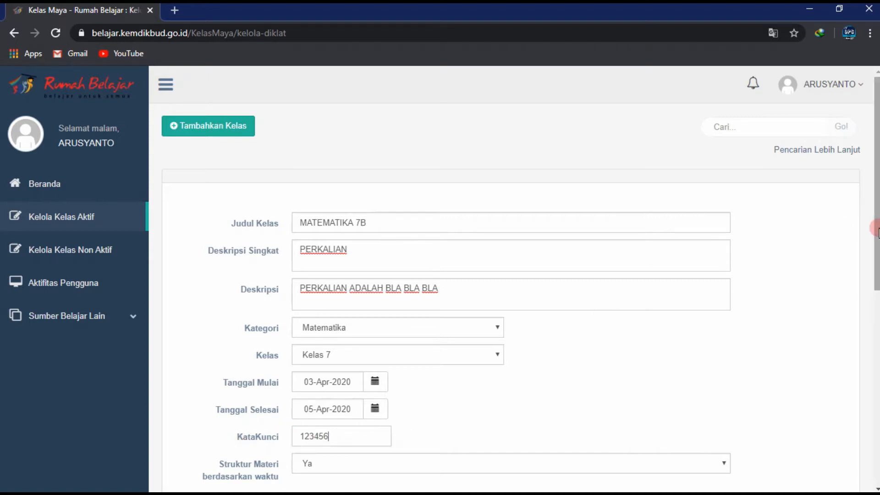
{"action": "left_click_drag", "start_coordinate": [876, 228], "coordinate": [875, 323]}
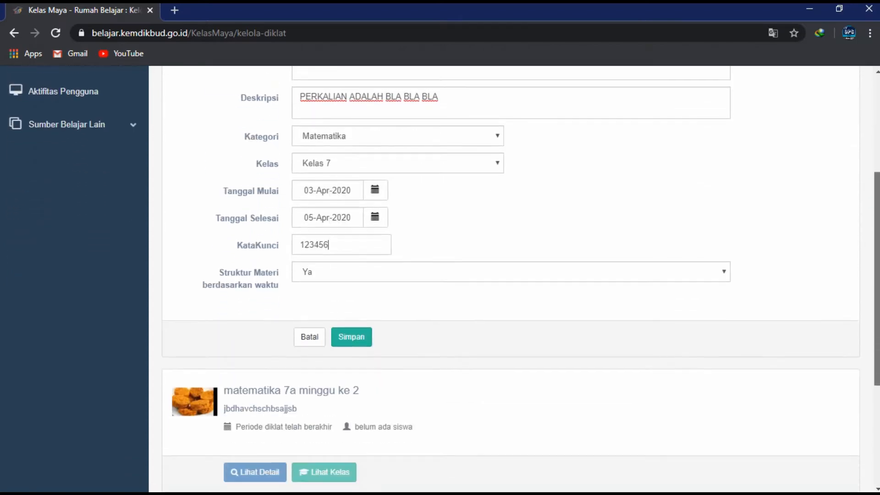
{"action": "left_click", "coordinate": [348, 340]}
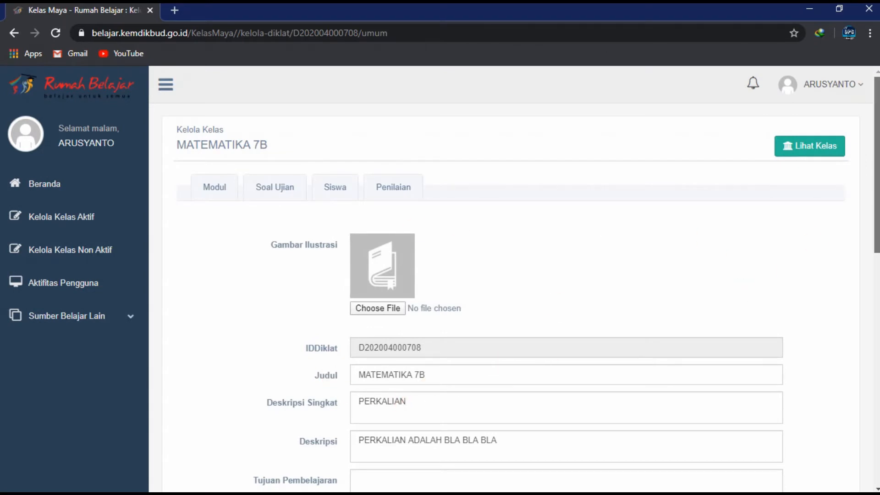
Upload the 12-times multiplication table image from Pictures as the class illustration and position its crop frame over the table's heading and rows
{"action": "scroll", "coordinate": [876, 165], "scroll_direction": "down", "scroll_amount": 1}
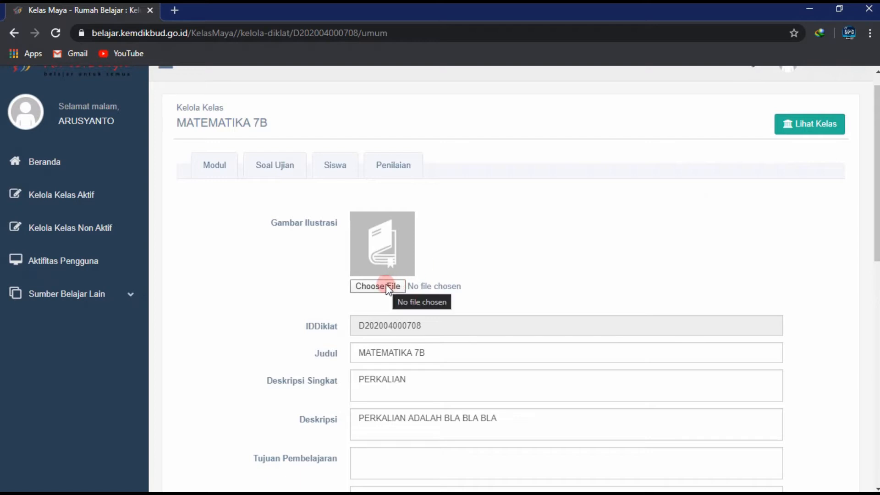
{"action": "left_click", "coordinate": [386, 286]}
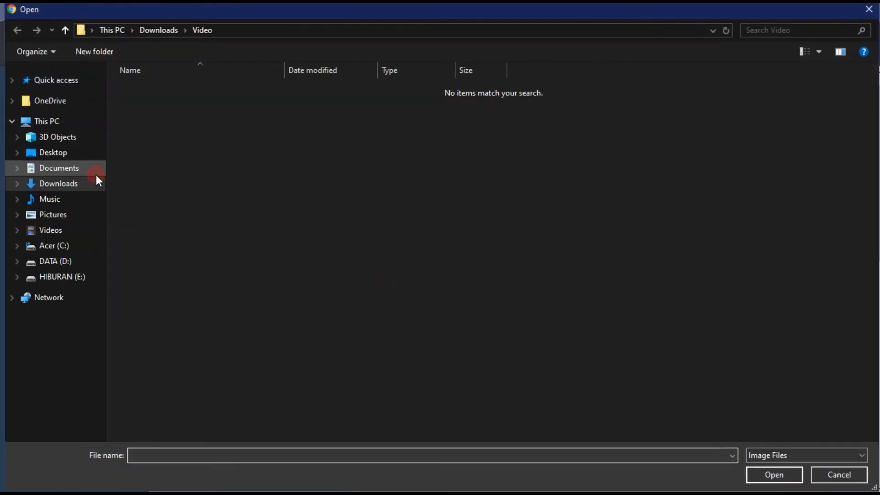
{"action": "left_click", "coordinate": [62, 214]}
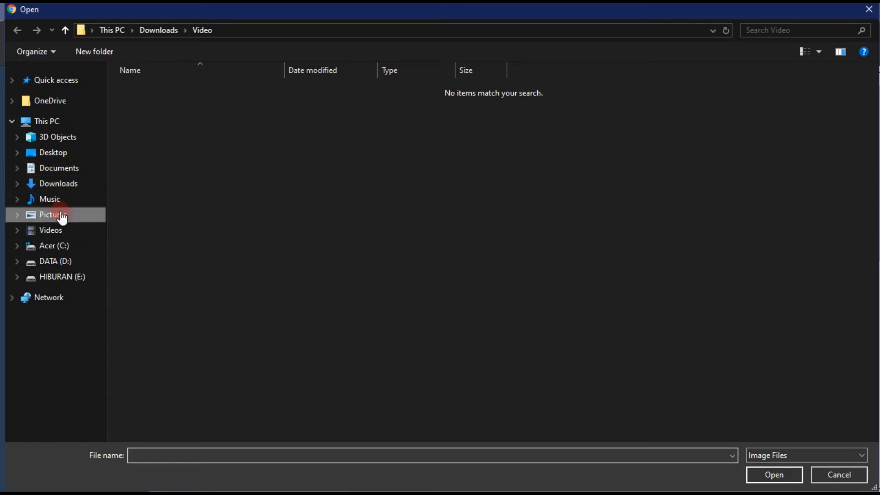
{"action": "double_click", "coordinate": [636, 101]}
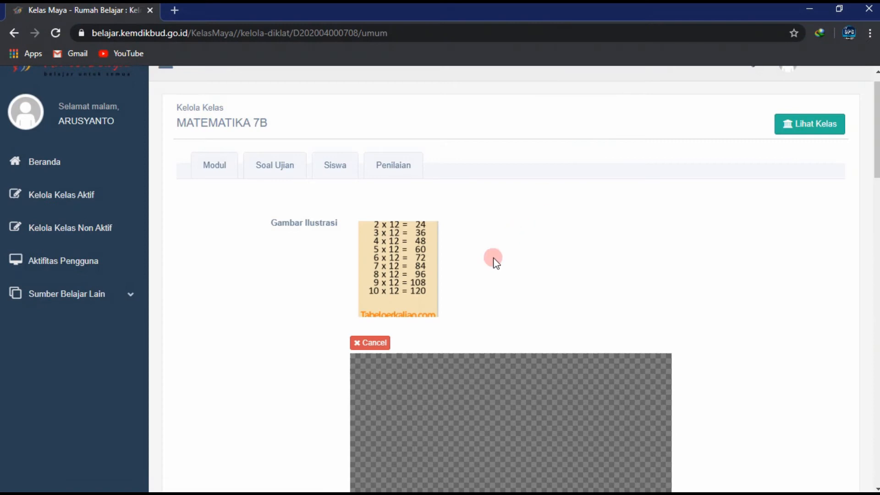
{"action": "left_click_drag", "start_coordinate": [875, 153], "coordinate": [874, 244]}
{"action": "left_click_drag", "start_coordinate": [536, 298], "coordinate": [561, 214]}
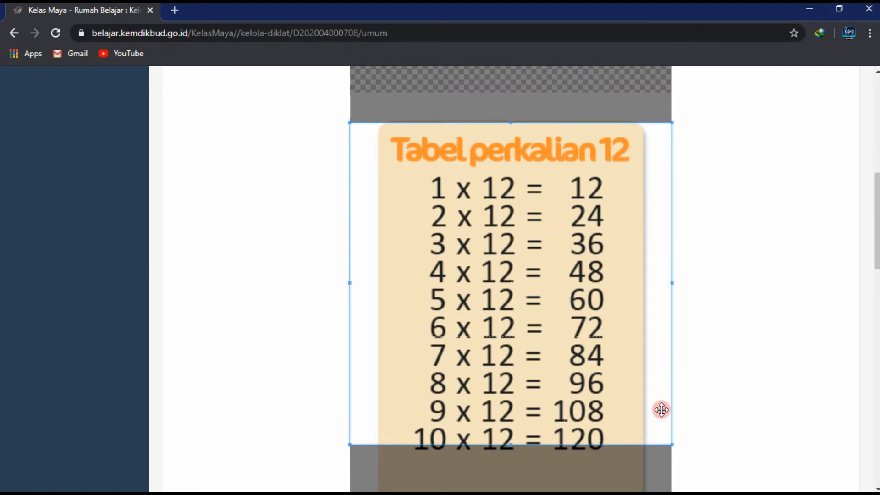
Enter "MENGENAL PERKALIAN" as the class's learning objective (Tujuan Pembelajaran)
{"action": "left_click_drag", "start_coordinate": [877, 255], "coordinate": [876, 375]}
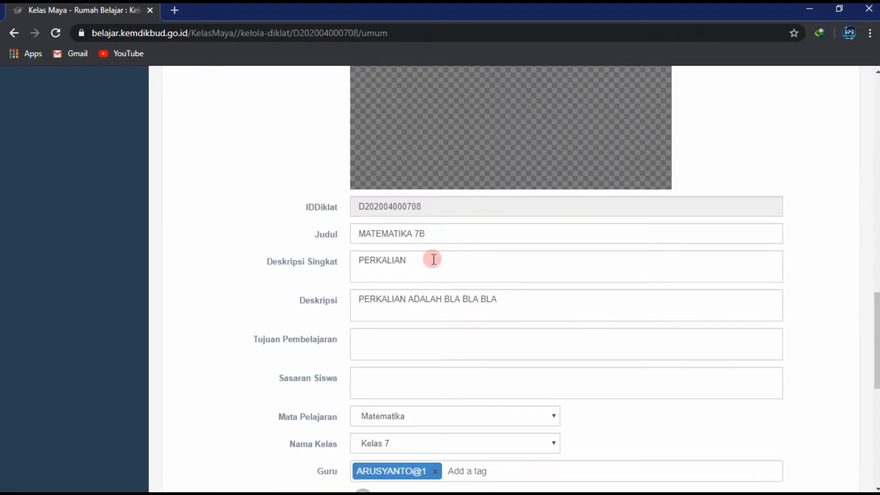
{"action": "left_click", "coordinate": [380, 346]}
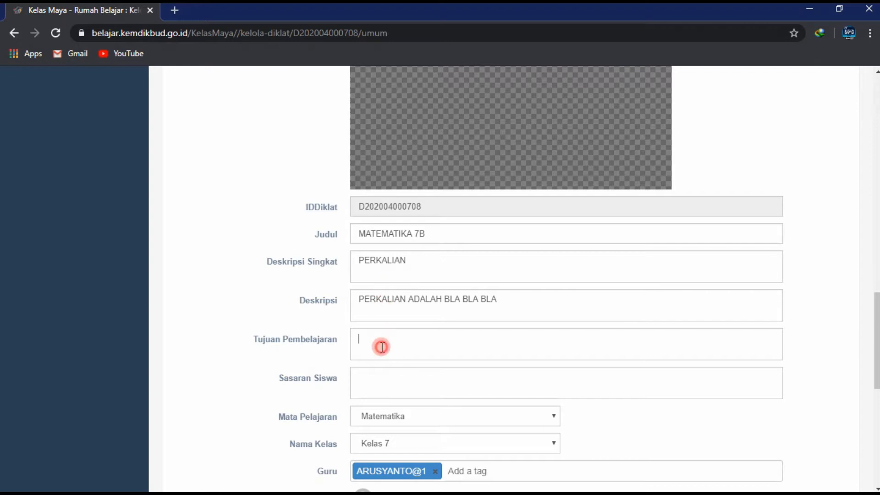
{"action": "type", "text": "MENGENAL "}
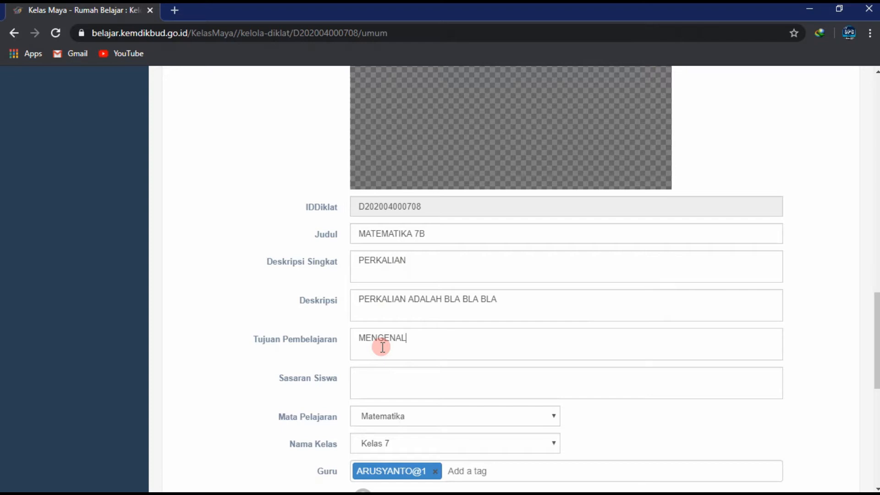
{"action": "type", "text": "PERKALIAN"}
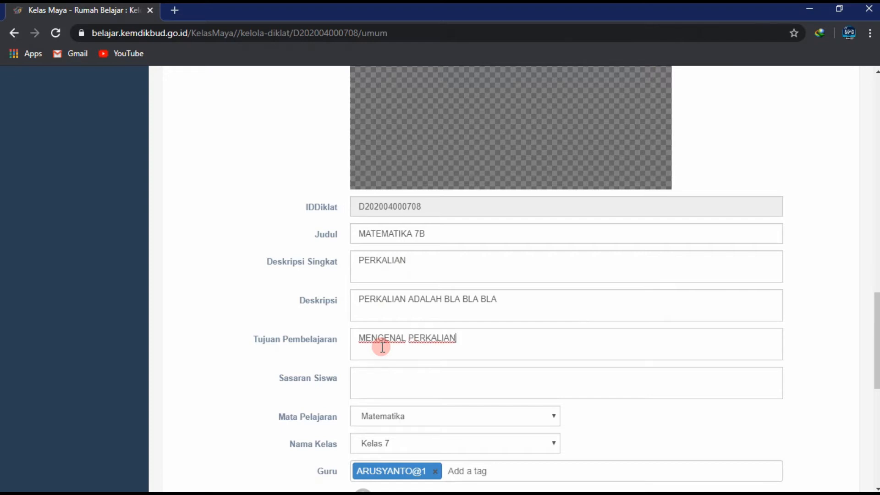
Enter "KELAS 7" as the class's target students (Sasaran Siswa)
{"action": "left_click", "coordinate": [385, 374]}
{"action": "type", "text": "KELAS 7"}
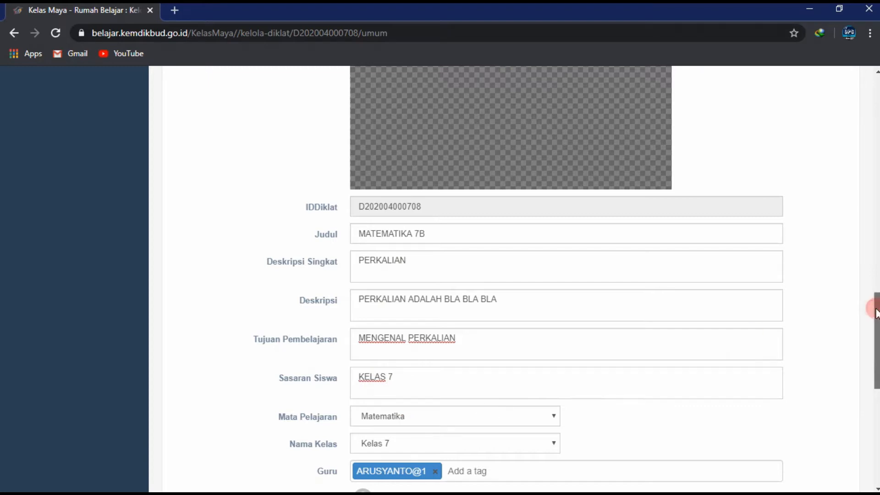
Reselect 03-Apr-2020 as the class's start date and 05-Apr-2020 as its end date
{"action": "left_click_drag", "start_coordinate": [874, 305], "coordinate": [874, 329]}
{"action": "scroll", "coordinate": [429, 269], "scroll_direction": "down", "scroll_amount": 2}
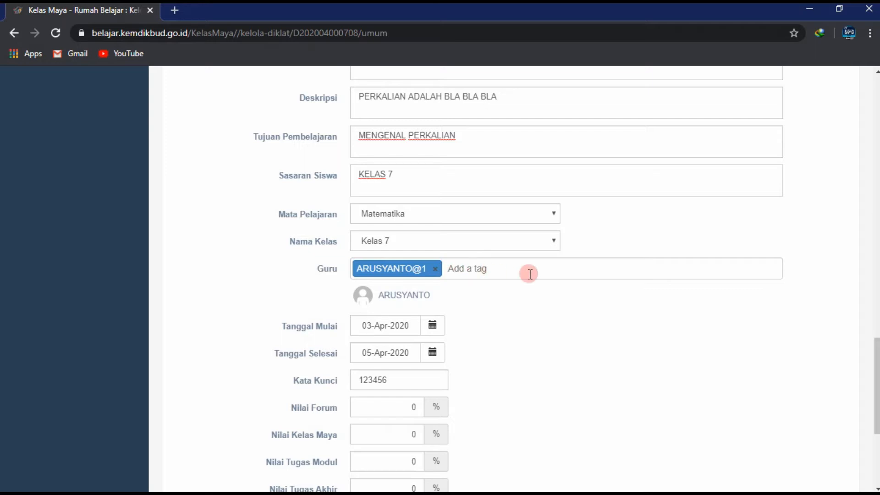
{"action": "left_click", "coordinate": [431, 328]}
{"action": "left_click", "coordinate": [431, 328]}
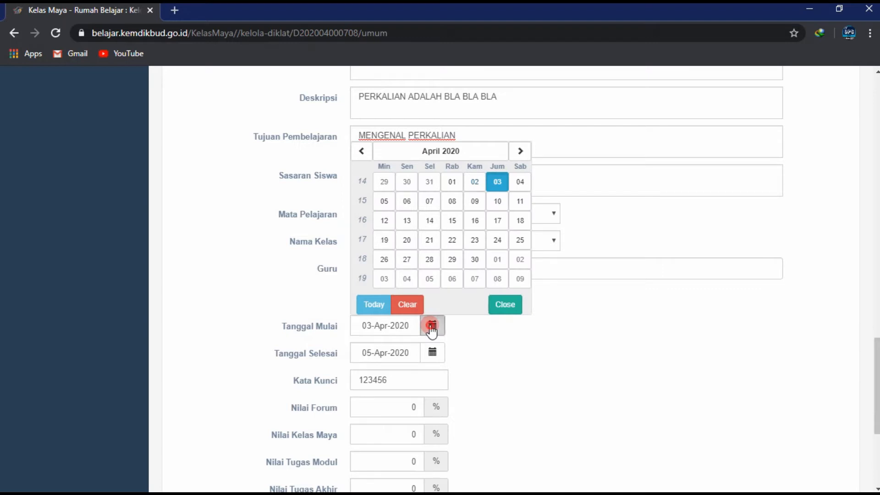
{"action": "left_click", "coordinate": [431, 328]}
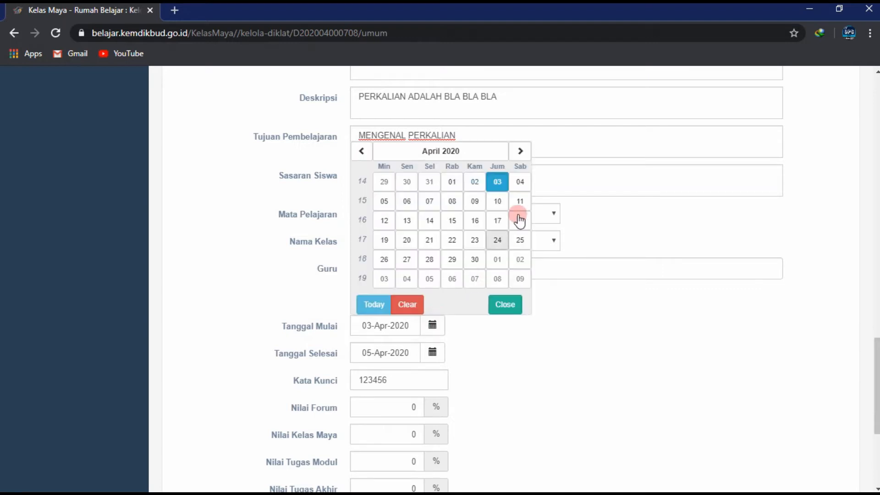
{"action": "left_click", "coordinate": [498, 182]}
{"action": "left_click", "coordinate": [432, 352]}
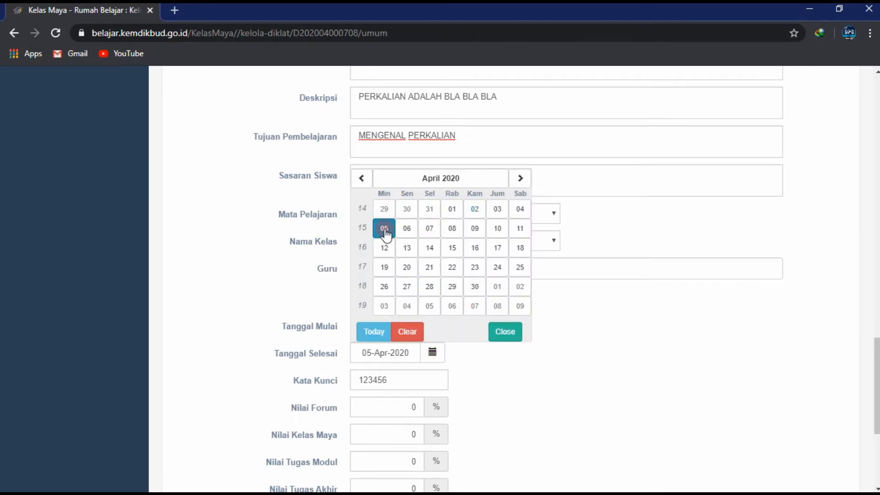
{"action": "left_click", "coordinate": [385, 232]}
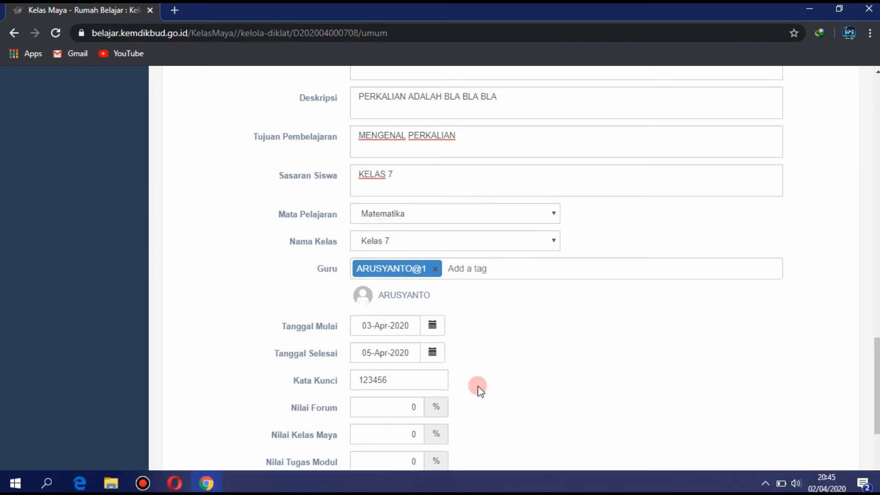
Set the grade weights for Nilai Forum, Nilai Kelas Maya and Nilai Tugas Modul to 10% each
{"action": "double_click", "coordinate": [424, 409]}
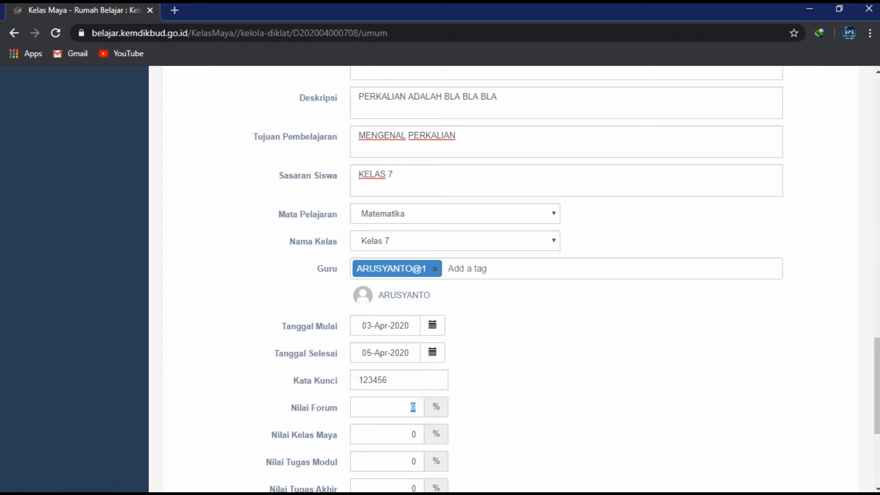
{"action": "scroll", "coordinate": [567, 279], "scroll_direction": "down", "scroll_amount": 4}
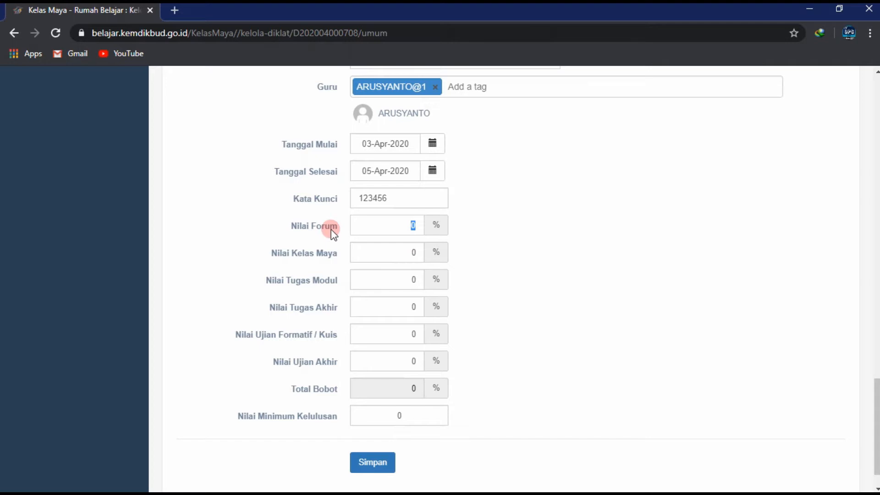
{"action": "type", "text": "10"}
{"action": "left_click", "coordinate": [394, 255]}
{"action": "key", "text": "BackSpace"}
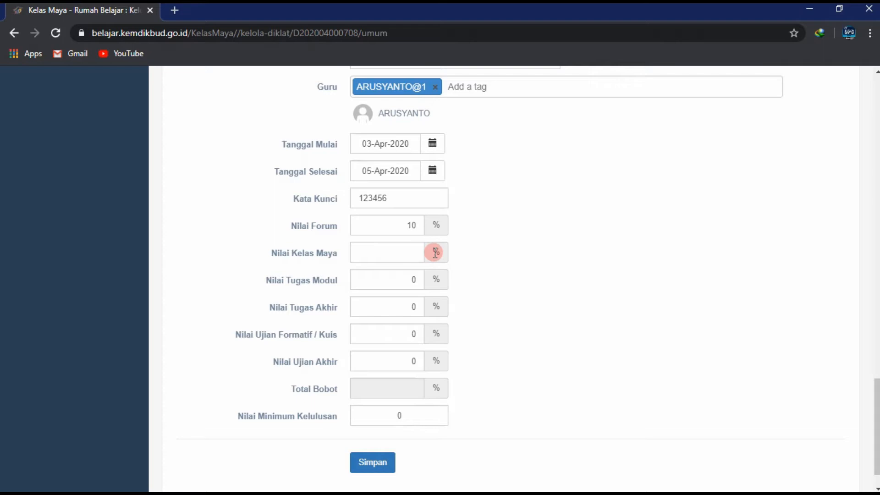
{"action": "type", "text": "10"}
{"action": "left_click_drag", "start_coordinate": [417, 280], "coordinate": [363, 284]}
{"action": "type", "text": "10"}
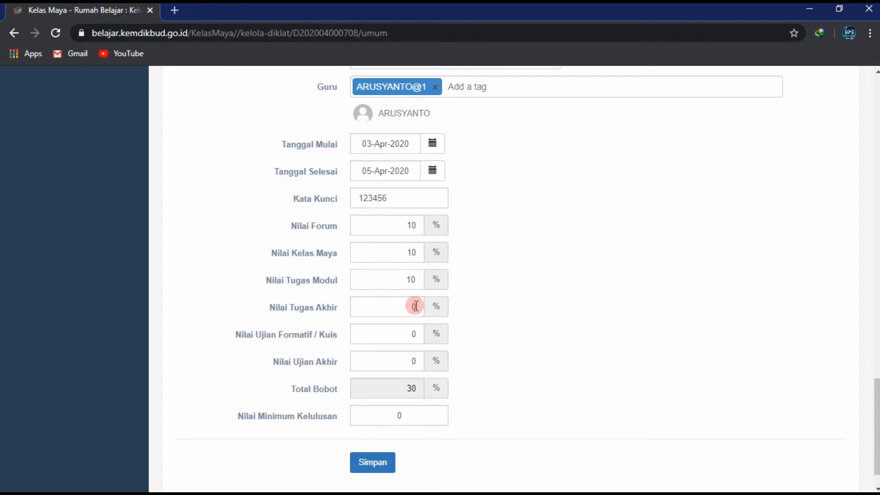
Set the weights for Nilai Tugas Akhir to 20%, Nilai Ujian Formatif / Kuis to 20% and Nilai Ujian Akhir to 30%
{"action": "left_click_drag", "start_coordinate": [407, 307], "coordinate": [431, 311]}
{"action": "type", "text": "20"}
{"action": "left_click_drag", "start_coordinate": [403, 333], "coordinate": [434, 331]}
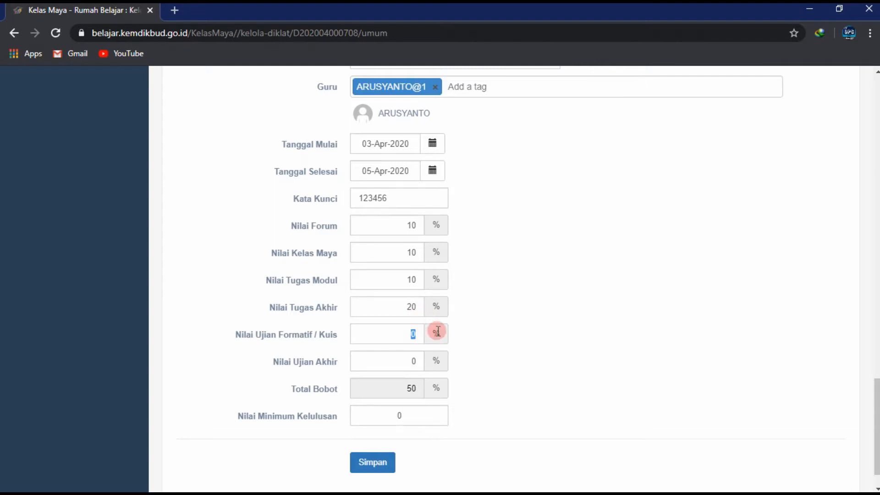
{"action": "type", "text": "20"}
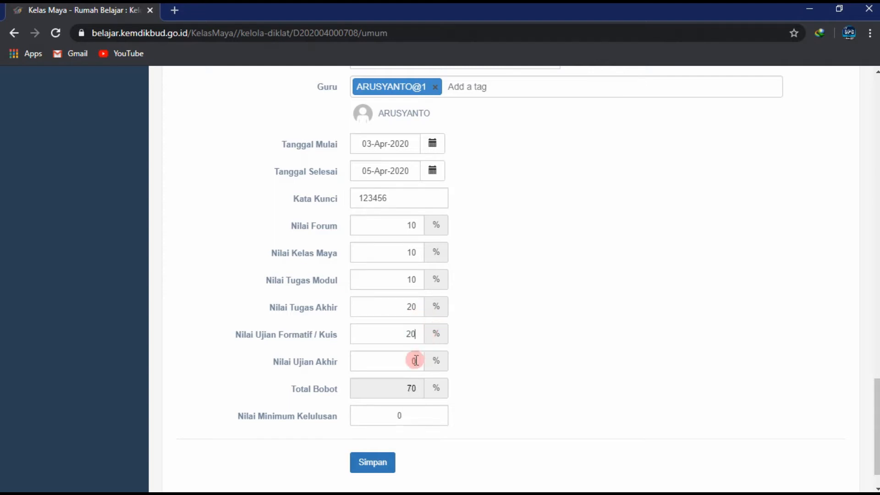
{"action": "left_click_drag", "start_coordinate": [406, 360], "coordinate": [421, 362]}
{"action": "type", "text": "30"}
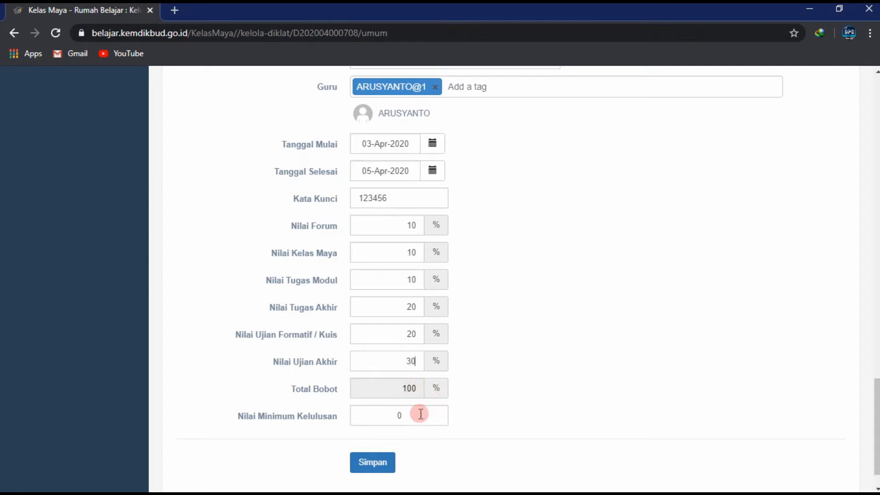
Set the minimum passing grade (Nilai Minimum Kelulusan) to 50 and save the class details
{"action": "left_click_drag", "start_coordinate": [419, 414], "coordinate": [372, 416]}
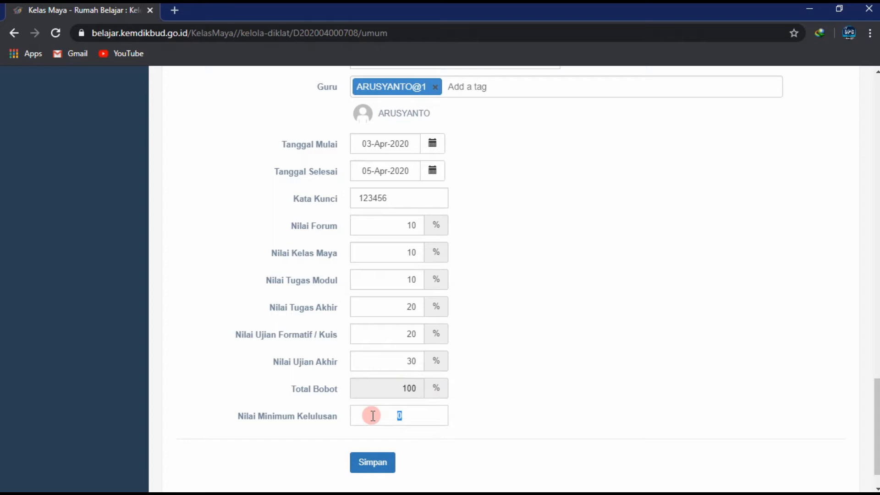
{"action": "type", "text": "50"}
{"action": "left_click", "coordinate": [373, 461]}
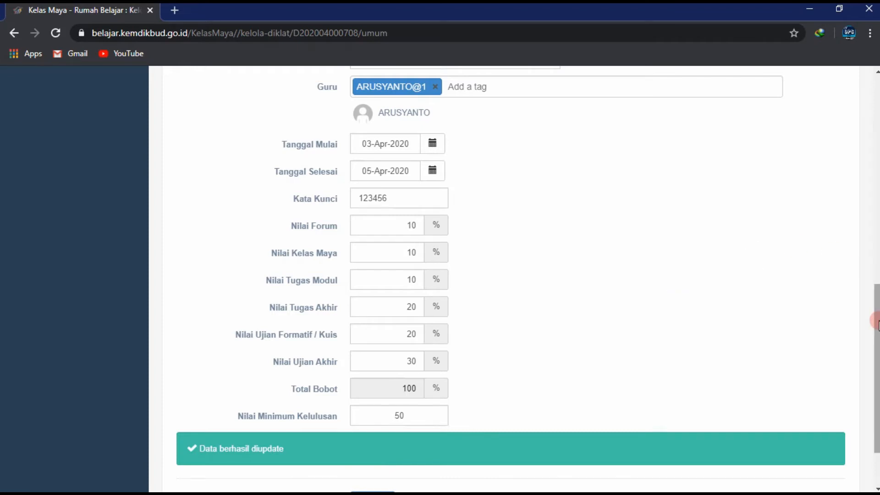
Start a new module in Kegiatan Belajar ke 1, named "MATERI PERKALIAN", with a duration of 2 hours
{"action": "left_click_drag", "start_coordinate": [875, 322], "coordinate": [862, 7]}
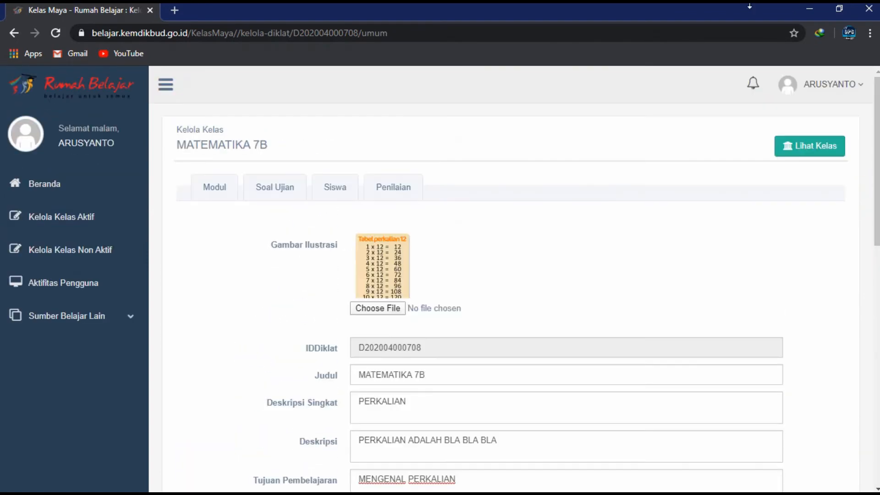
{"action": "left_click", "coordinate": [274, 187]}
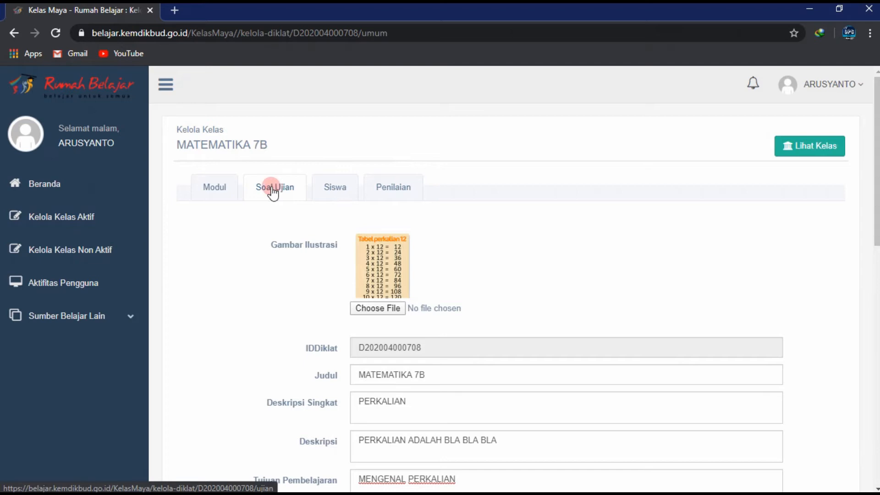
{"action": "left_click", "coordinate": [214, 188]}
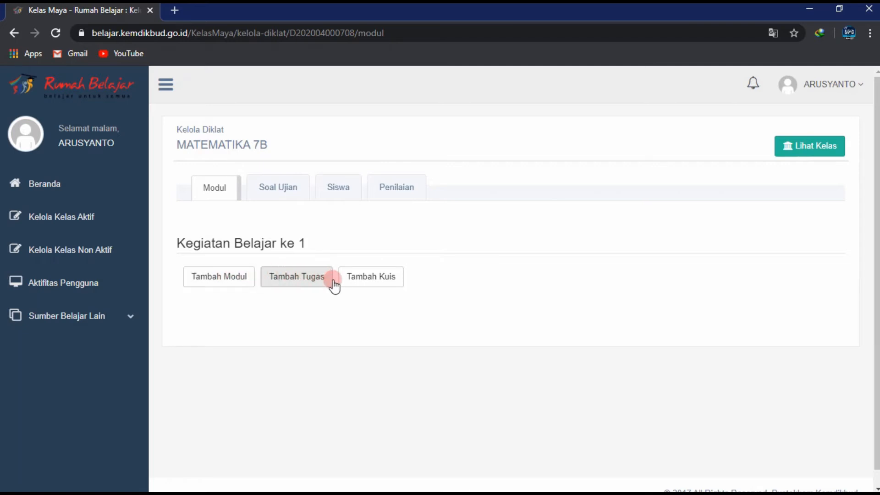
{"action": "left_click", "coordinate": [228, 281]}
{"action": "left_click", "coordinate": [339, 363]}
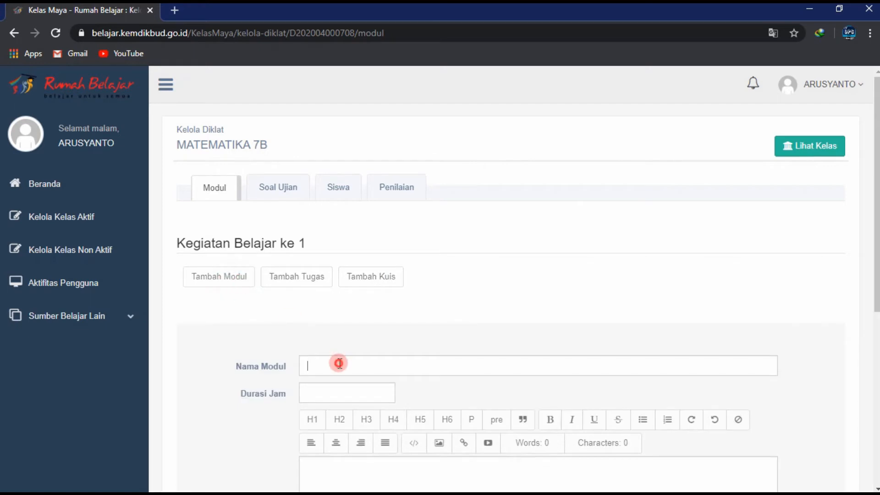
{"action": "type", "text": "MATERI PERKALIAN"}
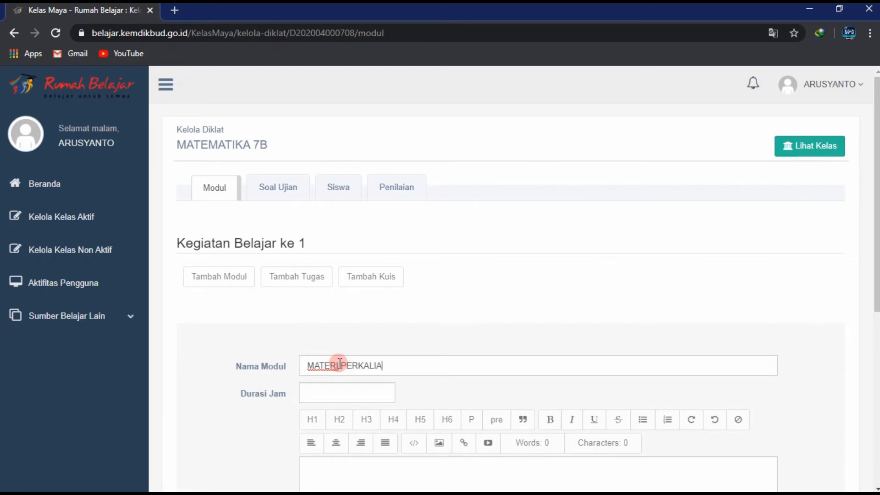
{"action": "left_click", "coordinate": [344, 394]}
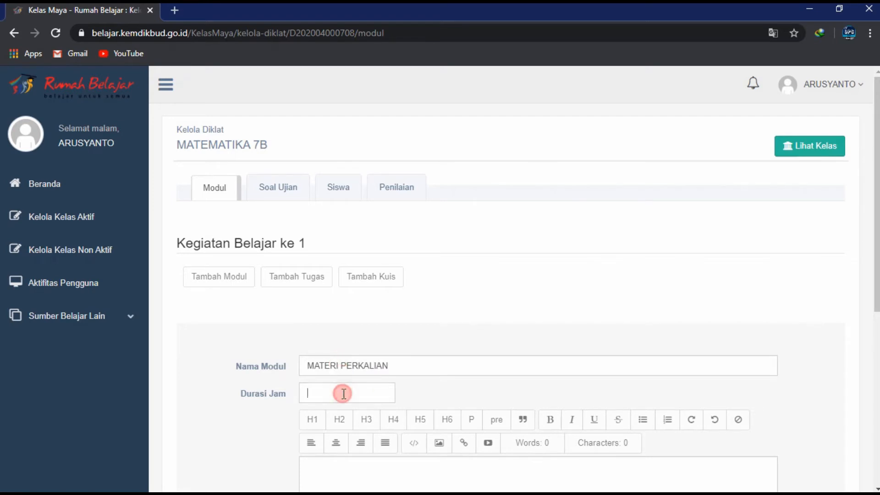
{"action": "type", "text": "2"}
Write "PERKALIAN ADALAH BLA BLA BLA" as the module's content
{"action": "left_click_drag", "start_coordinate": [874, 190], "coordinate": [875, 323]}
{"action": "left_click", "coordinate": [497, 249]}
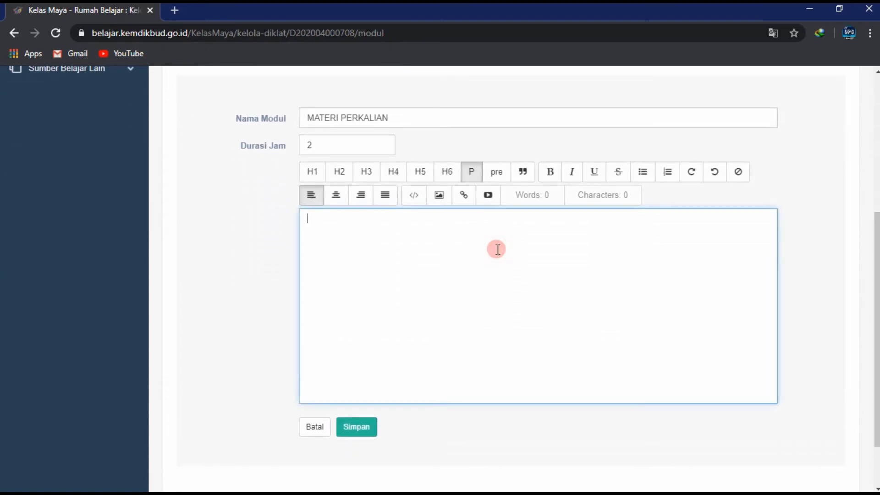
{"action": "type", "text": "PERKALIAN ADALAH BLA BLA BLA"}
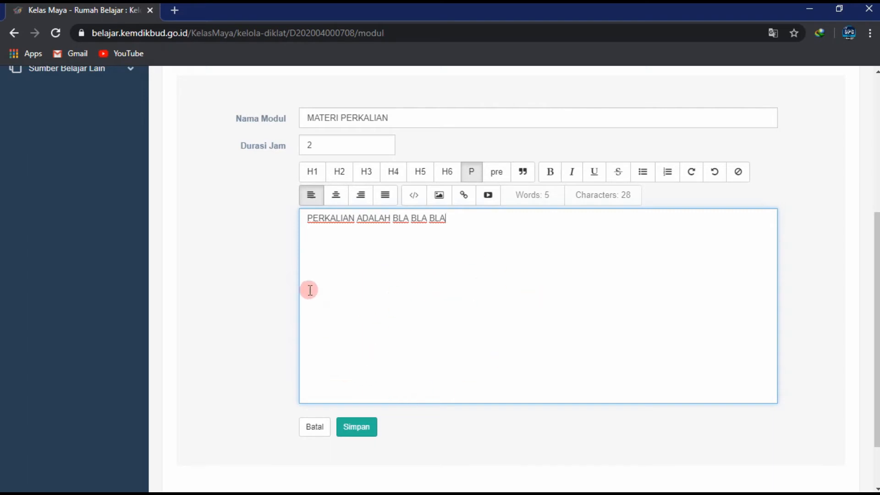
Duplicate the content sentence below itself, remove the extra blank line between the two copies, and save the module
{"action": "left_click_drag", "start_coordinate": [307, 224], "coordinate": [465, 223]}
{"action": "key", "text": "ctrl+c"}
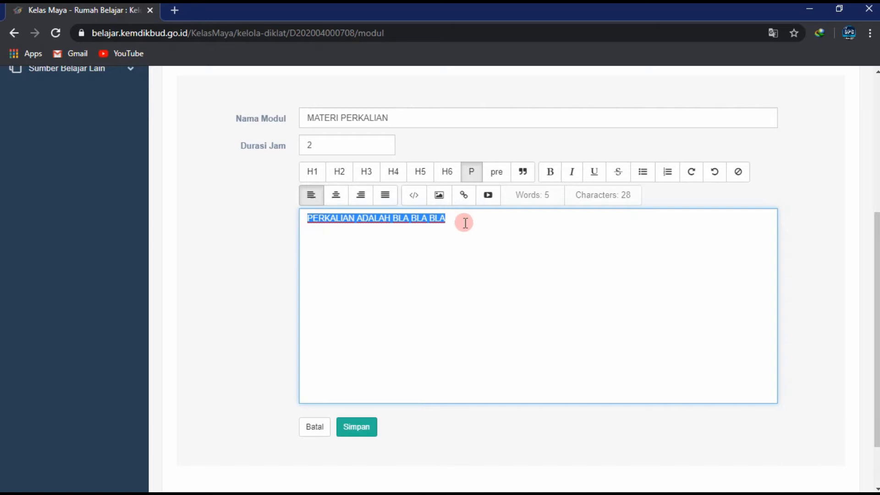
{"action": "left_click", "coordinate": [395, 242]}
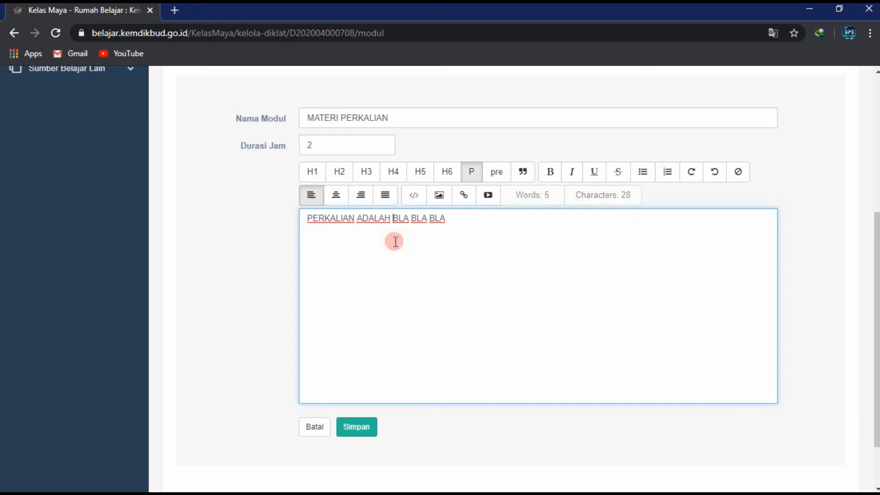
{"action": "left_click", "coordinate": [455, 224]}
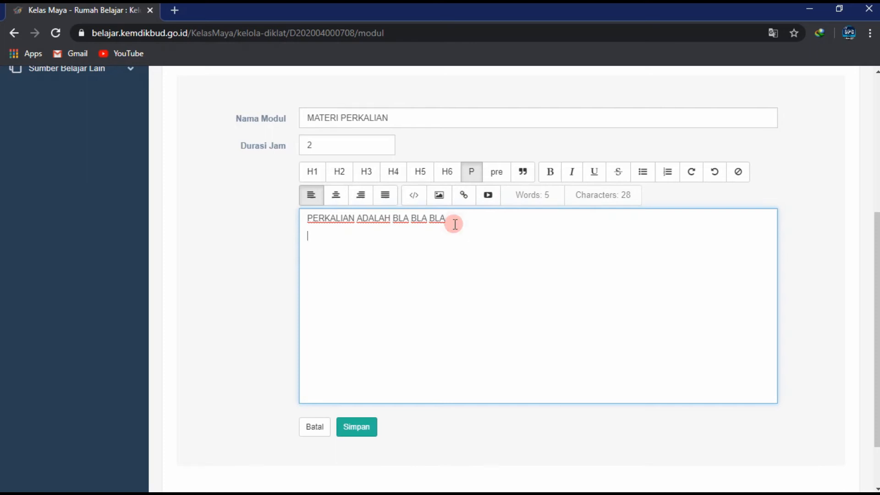
{"action": "key", "text": "ctrl+v"}
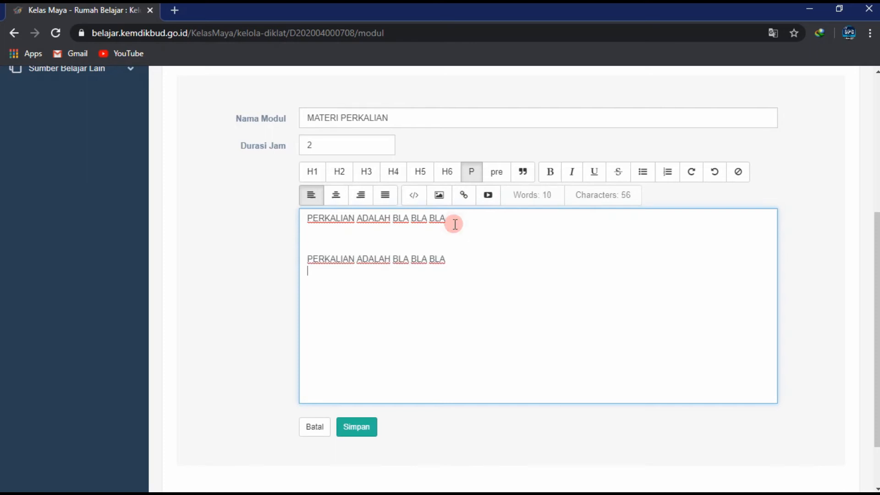
{"action": "left_click", "coordinate": [407, 239]}
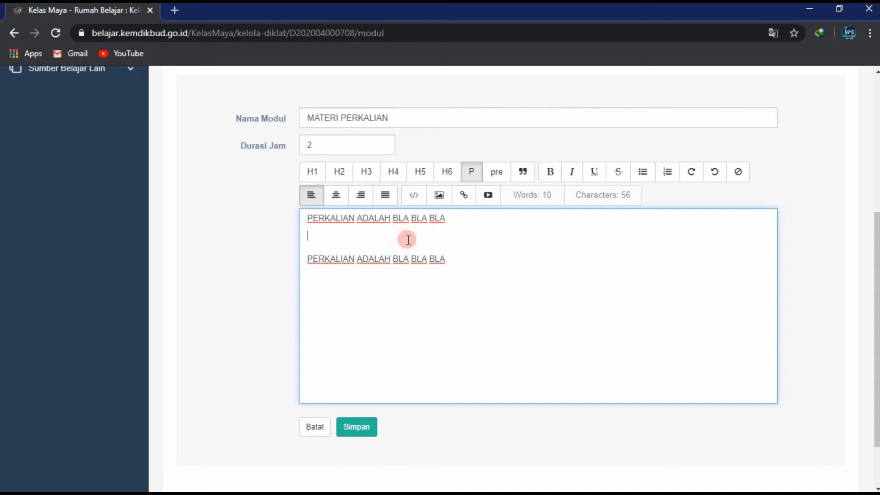
{"action": "key", "text": "BackSpace"}
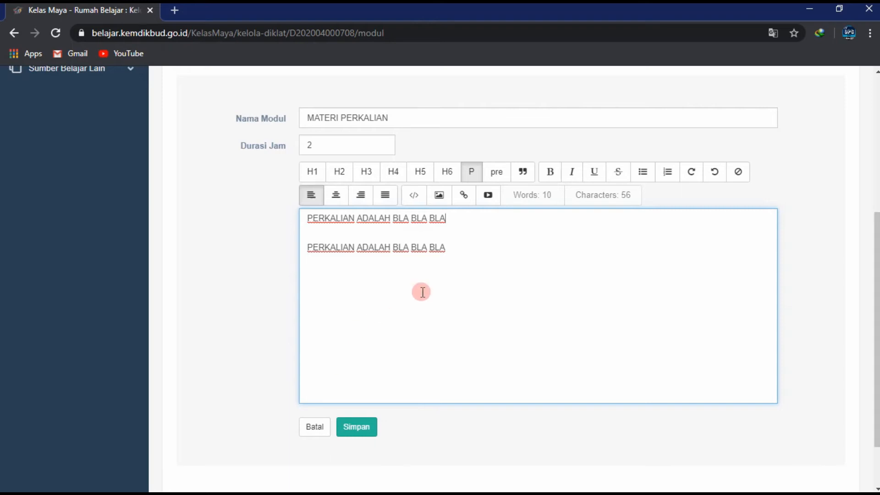
{"action": "left_click", "coordinate": [360, 425]}
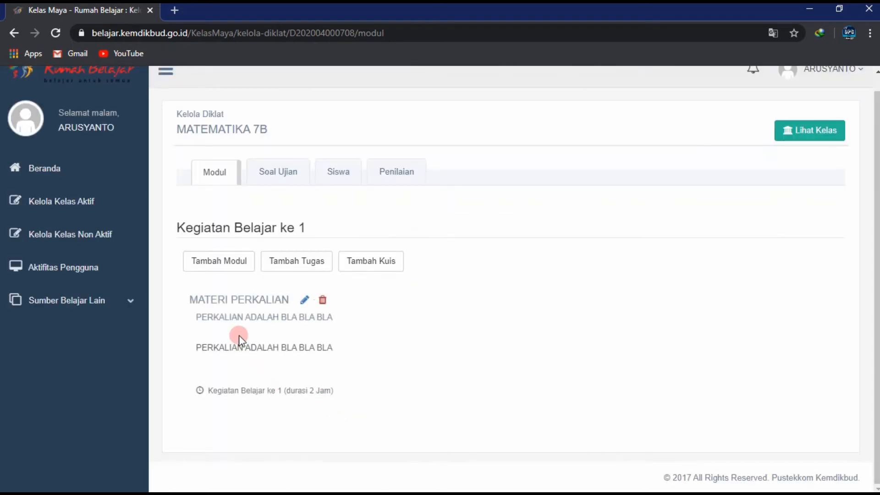
Start a new assignment (Tugas) in Kegiatan Belajar ke 1 and name it "TUGAS MATERI PERKALIAN"
{"action": "left_click", "coordinate": [241, 262]}
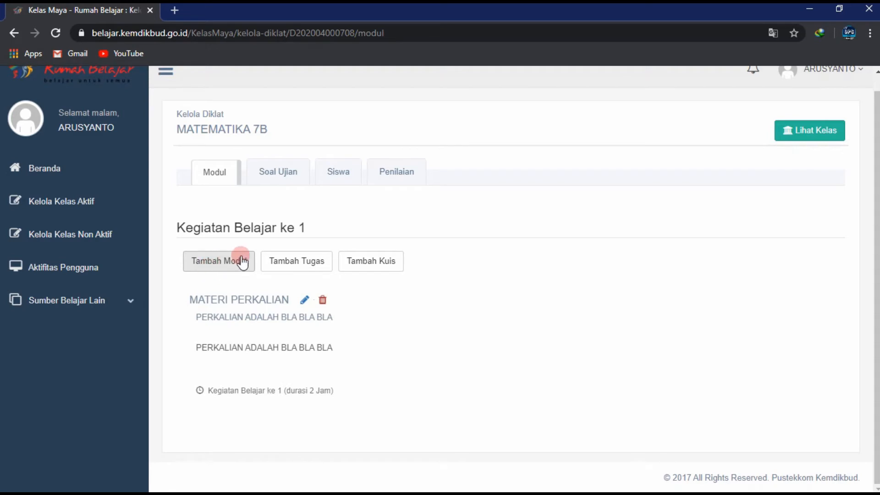
{"action": "left_click", "coordinate": [307, 263]}
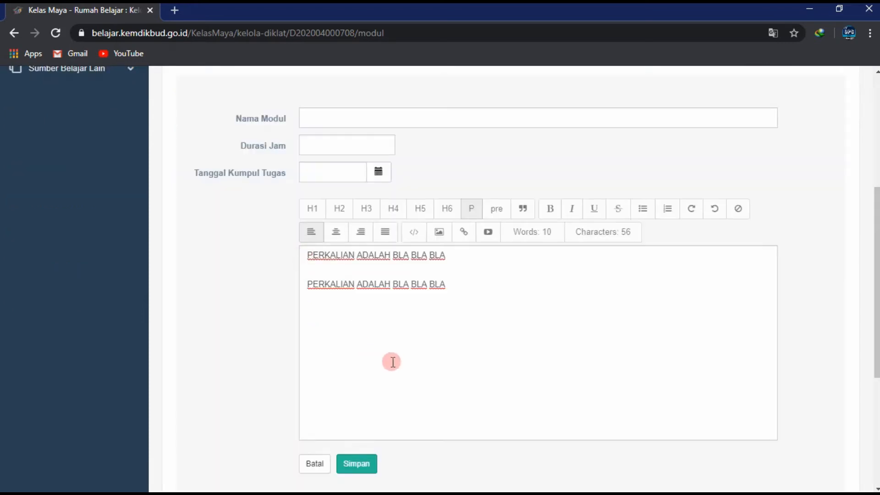
{"action": "left_click", "coordinate": [364, 121]}
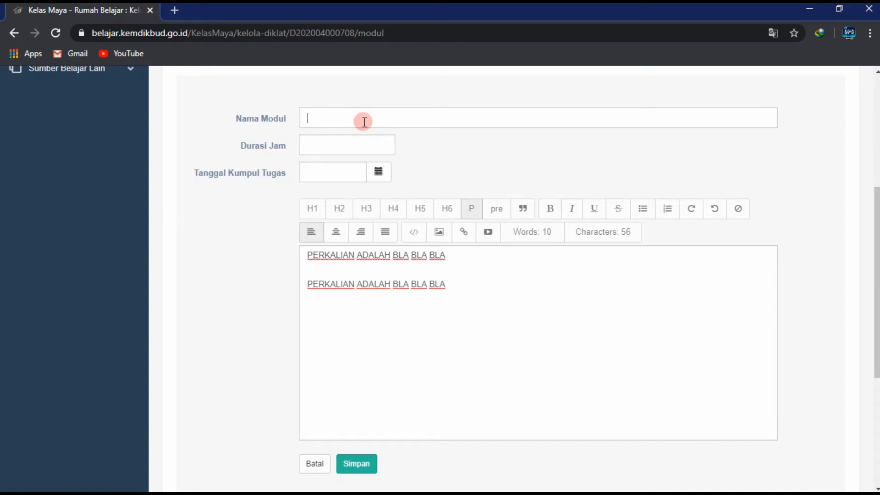
{"action": "type", "text": "TUGAS MAT"}
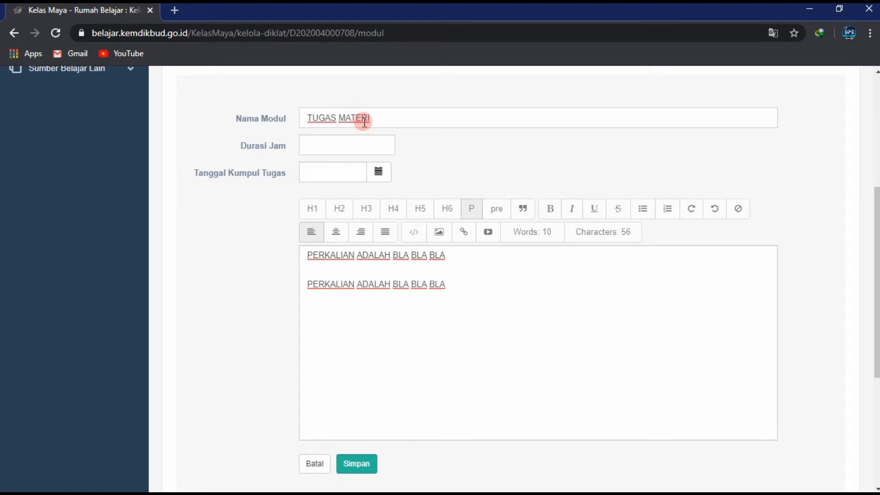
{"action": "type", "text": "ERI PERKALIAN"}
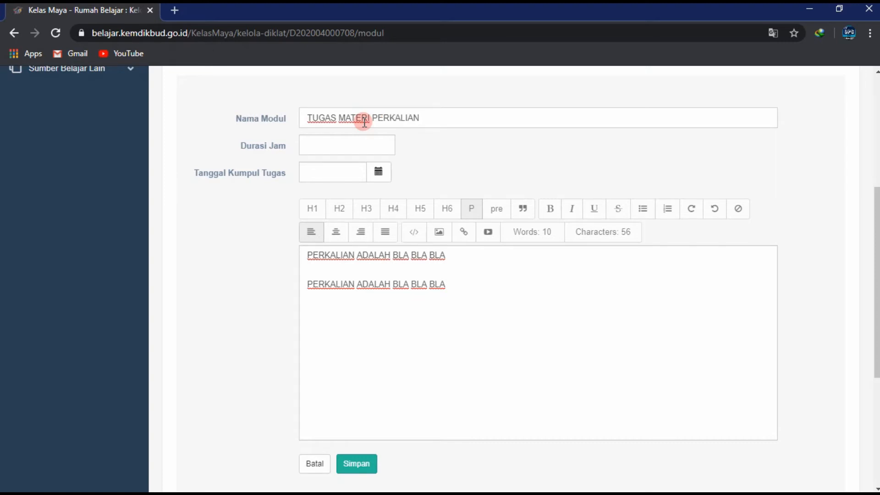
Set the assignment's duration to 2 hours and its collection date to 04-Apr-2020
{"action": "left_click", "coordinate": [361, 147]}
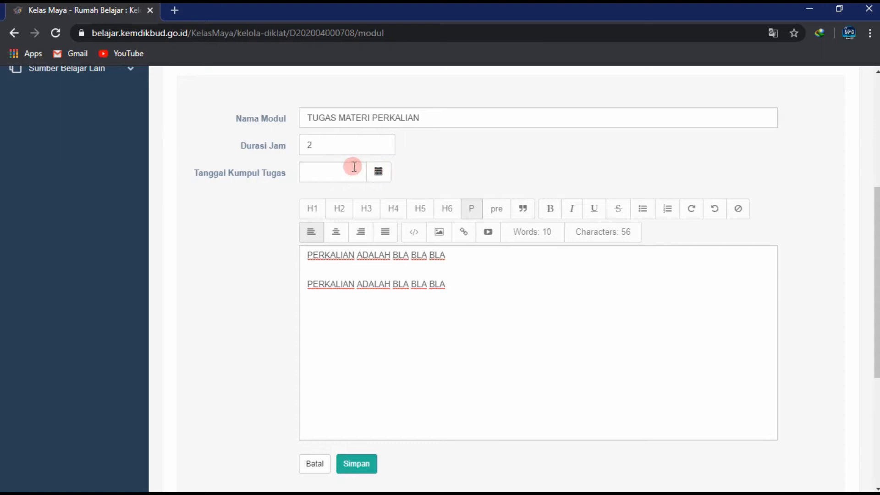
{"action": "left_click", "coordinate": [376, 174]}
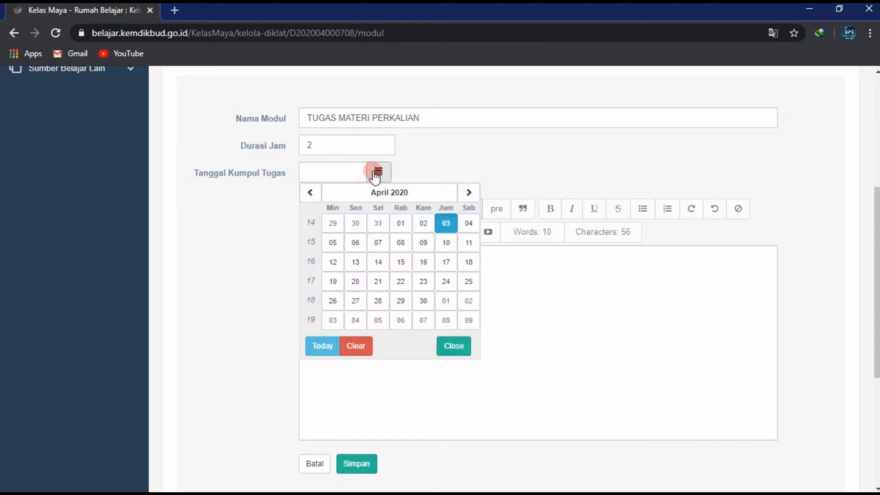
{"action": "left_click", "coordinate": [468, 224]}
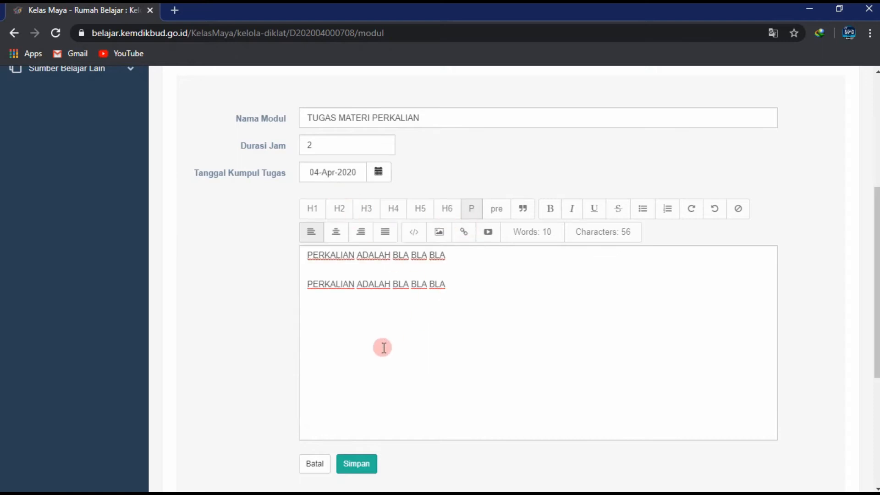
Replace the old content in the assignment's text with the instruction "KERJAKAN SOAL BERIKUT DENGAN BENAR"
{"action": "left_click_drag", "start_coordinate": [455, 293], "coordinate": [306, 256]}
{"action": "type", "text": "KE"}
{"action": "type", "text": "RJAKAN"}
{"action": "type", "text": " ISI"}
{"action": "key", "text": "BackSpace"}
{"action": "key", "text": "BackSpace"}
{"action": "key", "text": "BackSpace"}
{"action": "key", "text": "BackSpace"}
{"action": "type", "text": "DA"}
{"action": "key", "text": "BackSpace"}
{"action": "key", "text": "BackSpace"}
{"action": "type", "text": "SOAL BERIK"}
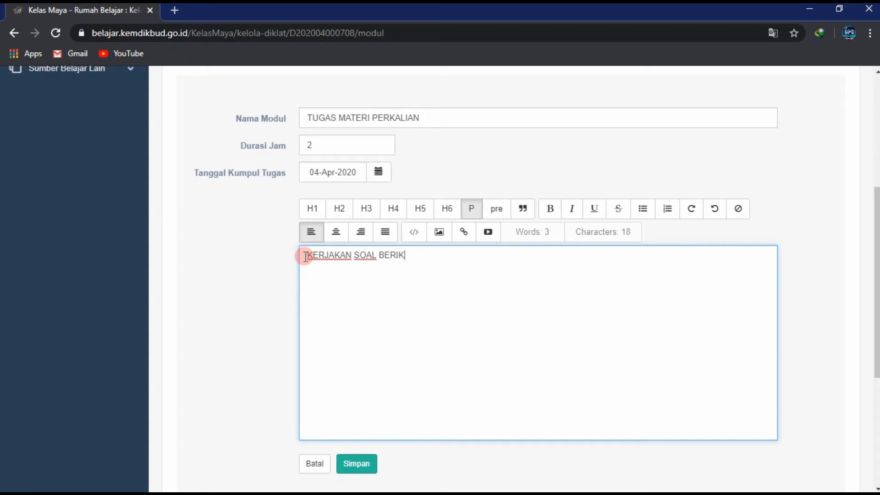
{"action": "type", "text": "UT DENGAN BENAR"}
Add the questions "1. 3 X 4 =" and "2. 4 X 4 =" on separate lines below the instruction
{"action": "key", "text": "Return"}
{"action": "type", "text": "1"}
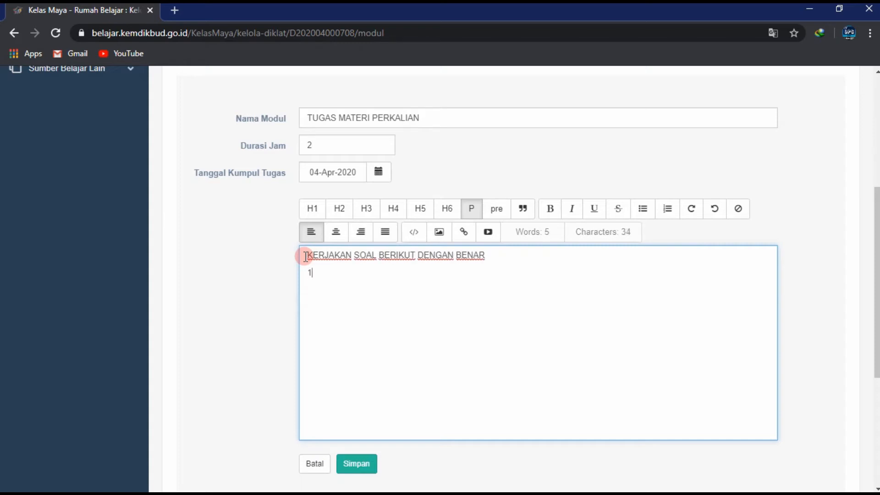
{"action": "type", "text": ". 3 X 4 = 2. 4 X 4 ="}
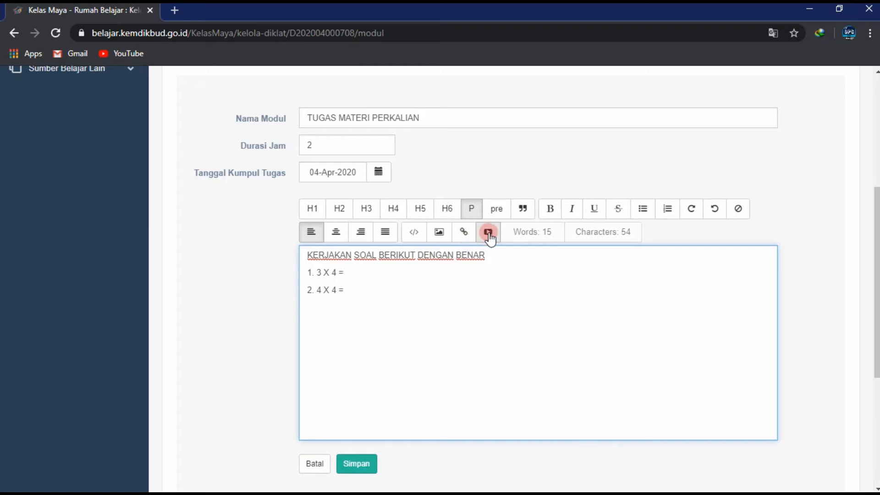
Insert the image perkalian-12 from the Pictures folder below the second question
{"action": "left_click", "coordinate": [440, 236]}
{"action": "left_click", "coordinate": [294, 140]}
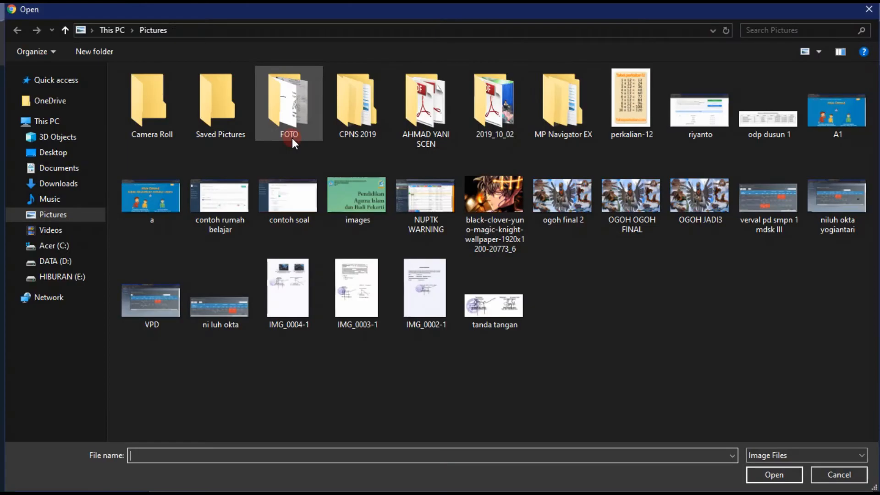
{"action": "double_click", "coordinate": [639, 98]}
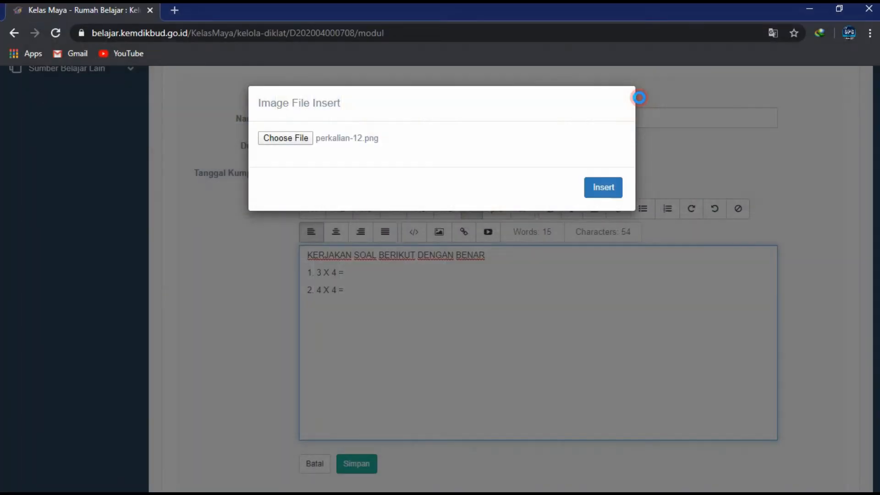
{"action": "left_click", "coordinate": [598, 188]}
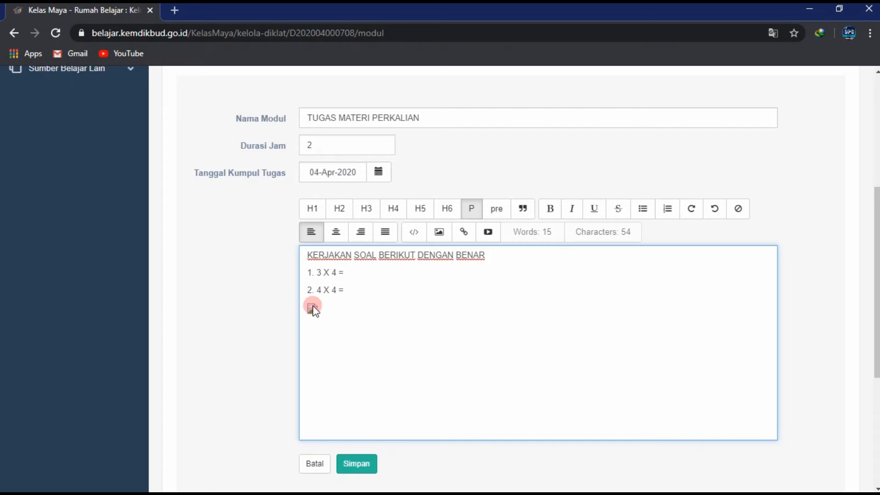
Start inserting a YouTube video with the title "PERKALIAN" and the description "MEMBAHAS PERKALIAN"
{"action": "left_click", "coordinate": [487, 232]}
{"action": "left_click", "coordinate": [387, 138]}
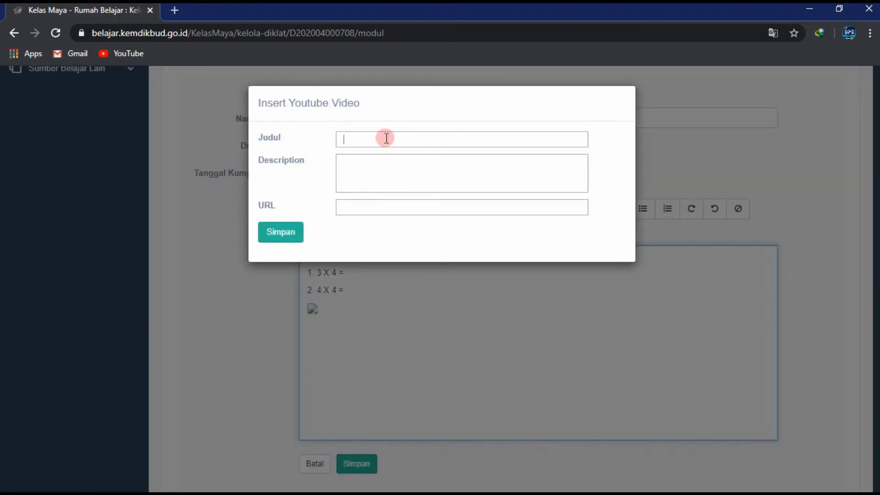
{"action": "type", "text": "PERKALIAN"}
{"action": "left_click", "coordinate": [384, 167]}
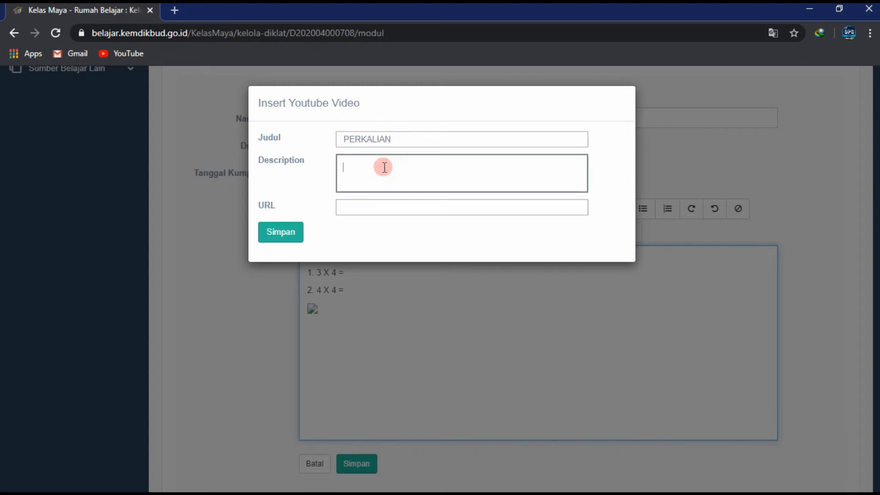
{"action": "type", "text": "MEMBAHAS PERKALIAN"}
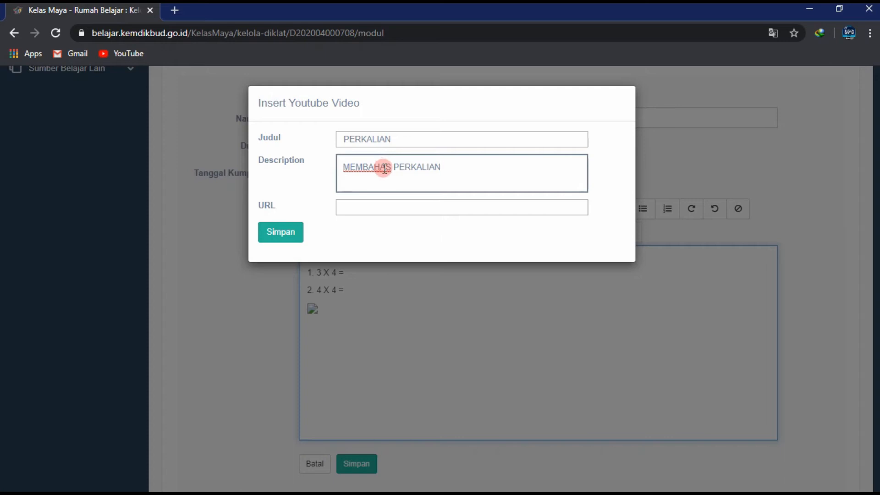
{"action": "left_click", "coordinate": [388, 205]}
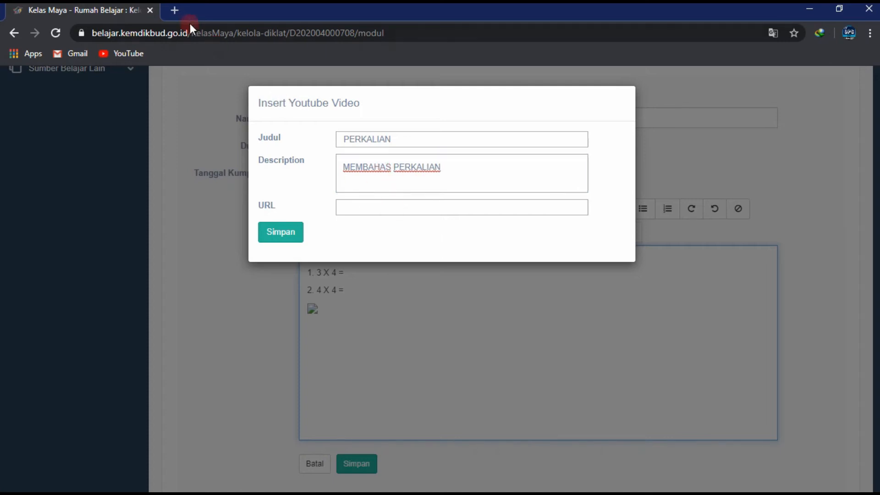
Open YouTube in a new browser tab and search it for "PERKALIAN"
{"action": "left_click", "coordinate": [174, 11]}
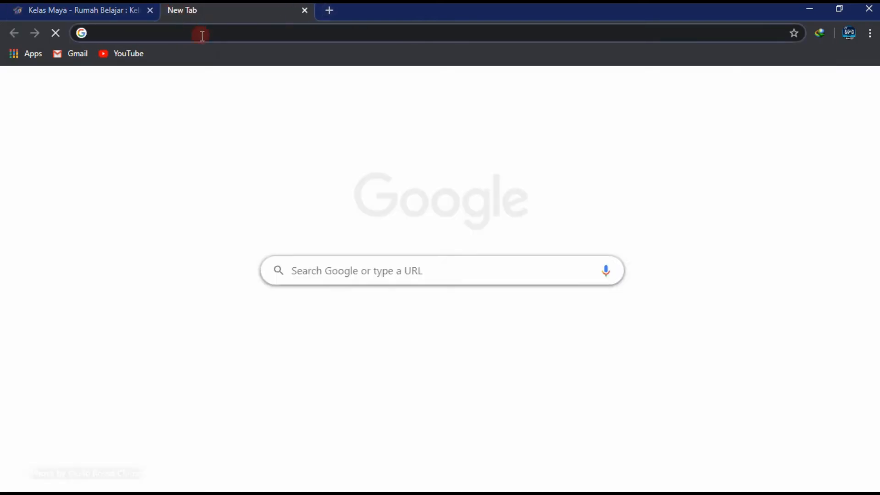
{"action": "type", "text": "PERKA"}
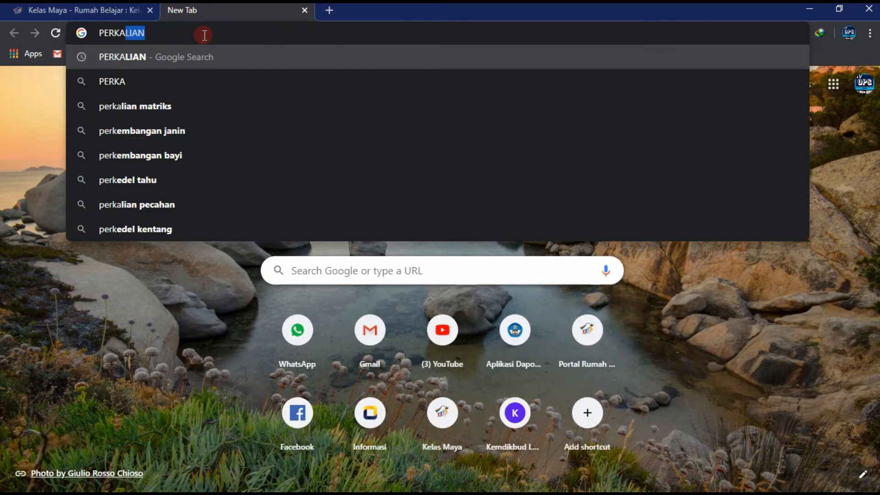
{"action": "left_click", "coordinate": [42, 114]}
{"action": "left_click", "coordinate": [130, 54]}
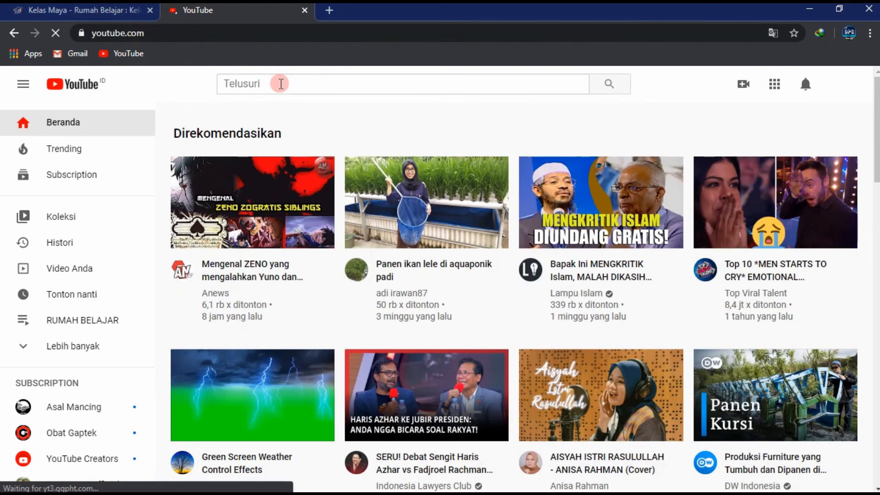
{"action": "left_click", "coordinate": [280, 84]}
{"action": "type", "text": "PERKALIA"}
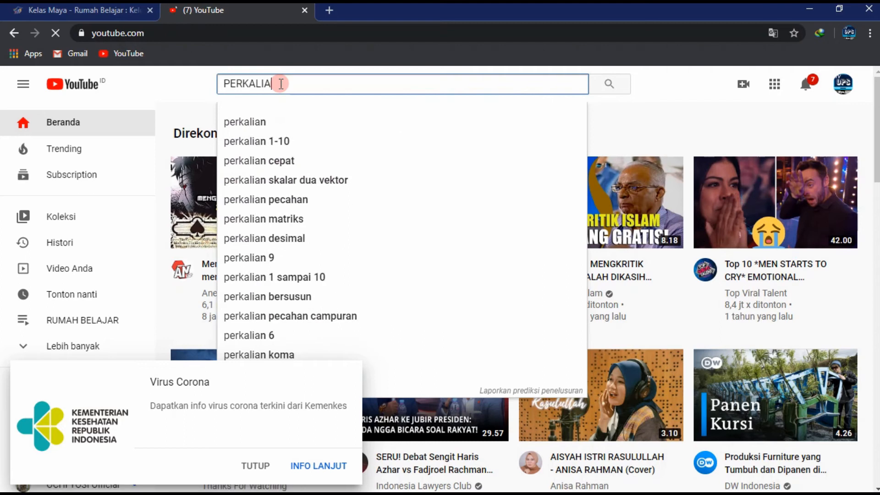
{"action": "type", "text": "N"}
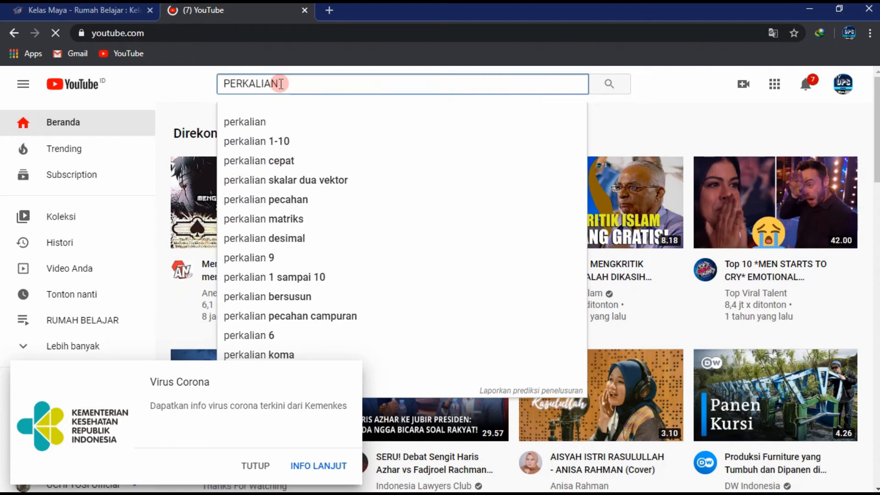
{"action": "key", "text": "Return"}
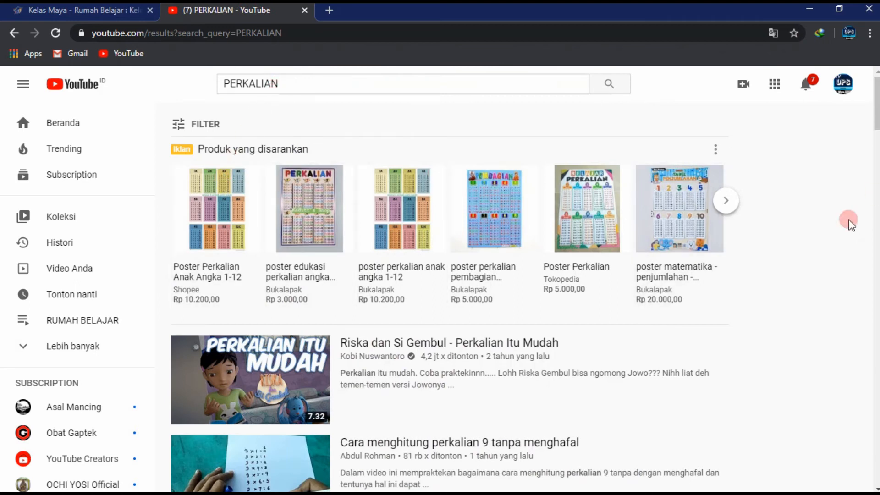
Open the video "Riska dan Si Gembul - Perkalian Itu Mudah", copy its web address and close the YouTube tab
{"action": "left_click", "coordinate": [404, 342]}
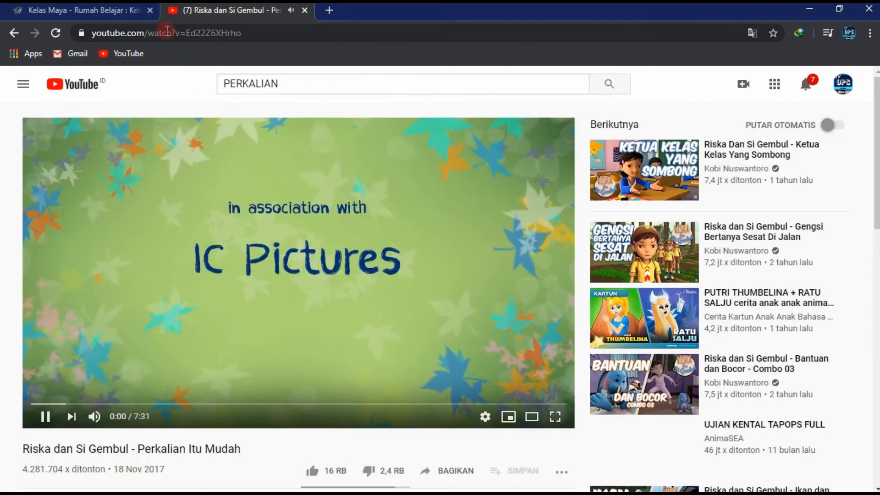
{"action": "left_click", "coordinate": [167, 32]}
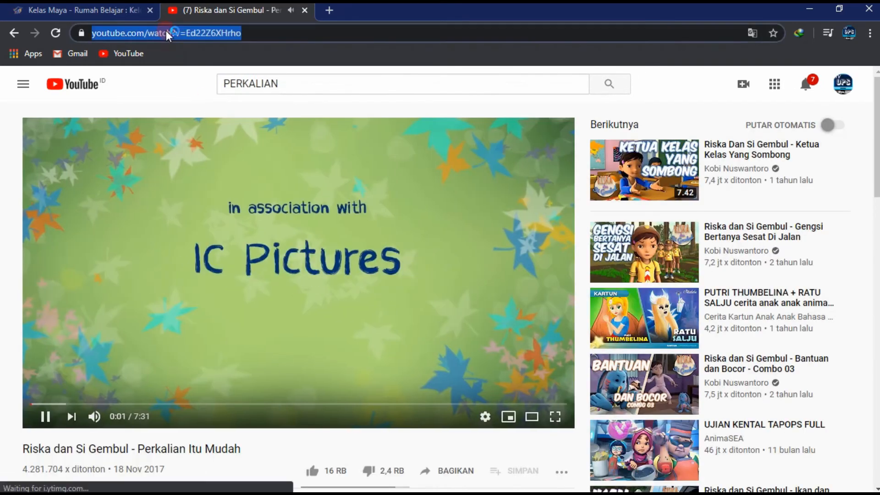
{"action": "right_click", "coordinate": [166, 32]}
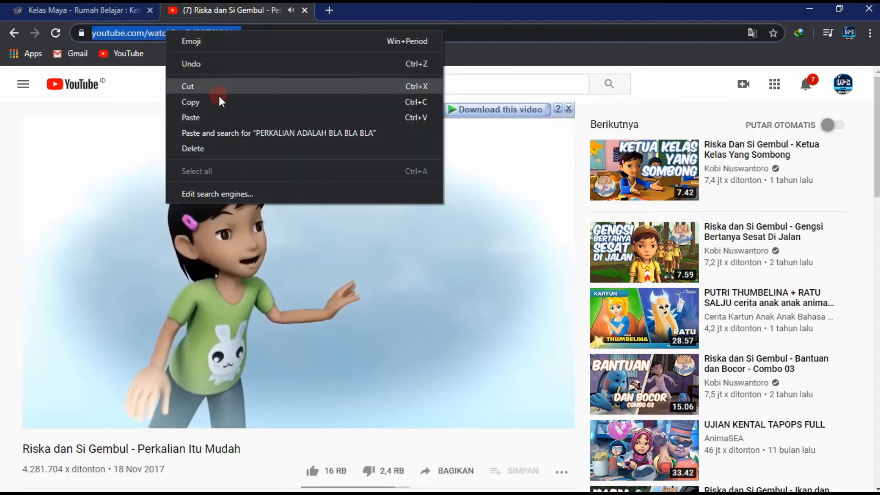
{"action": "left_click", "coordinate": [219, 101]}
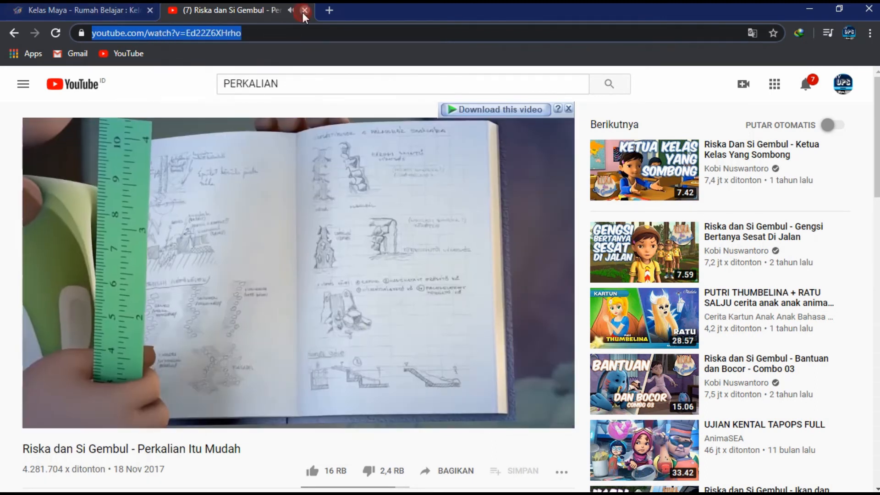
{"action": "left_click", "coordinate": [305, 10]}
Paste the copied address as the video's URL and insert the video into the assignment
{"action": "left_click", "coordinate": [394, 204]}
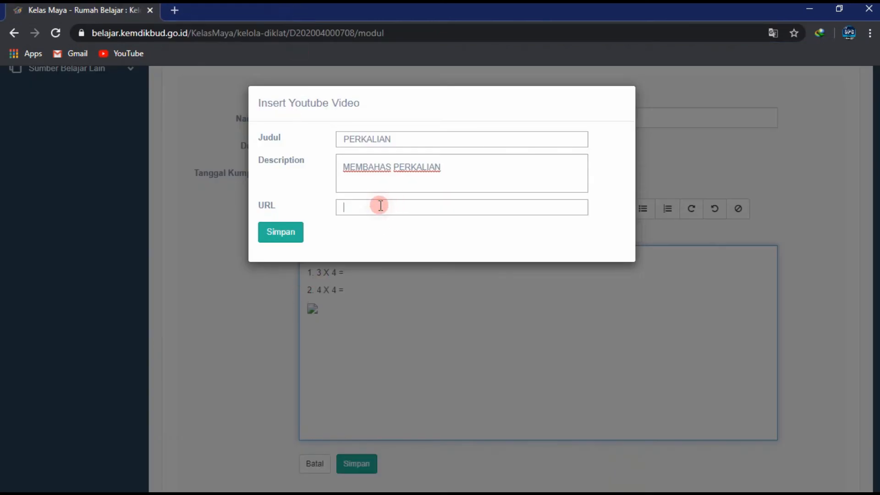
{"action": "key", "text": "ctrl+v"}
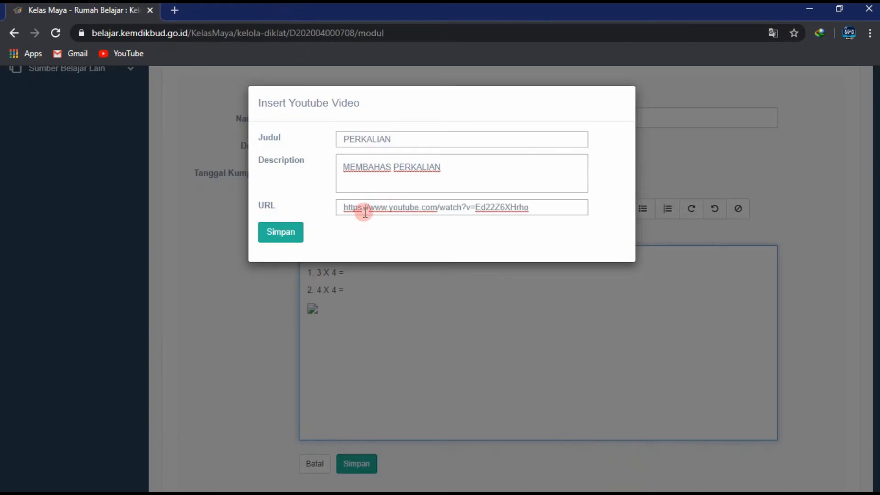
{"action": "left_click", "coordinate": [285, 235]}
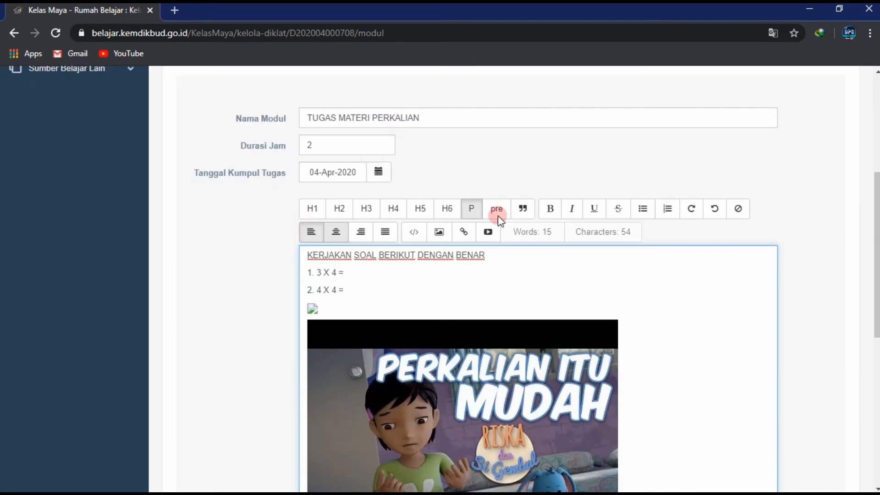
Add "3. SIMPULKAN APA YANG KALIAN TAU DARI VIDIO DIATAS" below the video and save the assignment
{"action": "scroll", "coordinate": [875, 193], "scroll_direction": "down", "scroll_amount": 4}
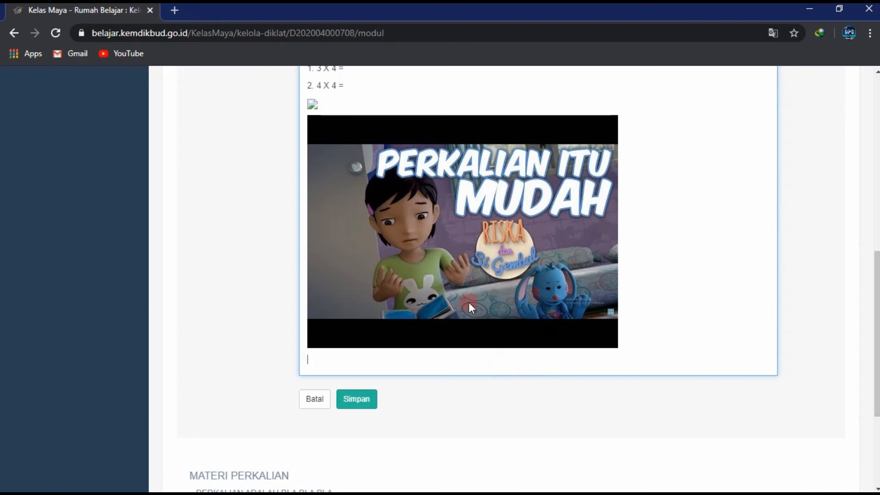
{"action": "left_click", "coordinate": [414, 355]}
{"action": "type", "text": "3. SIMPULKAN APA YANG KALIAN TAU DARI VIDIO DIATAS"}
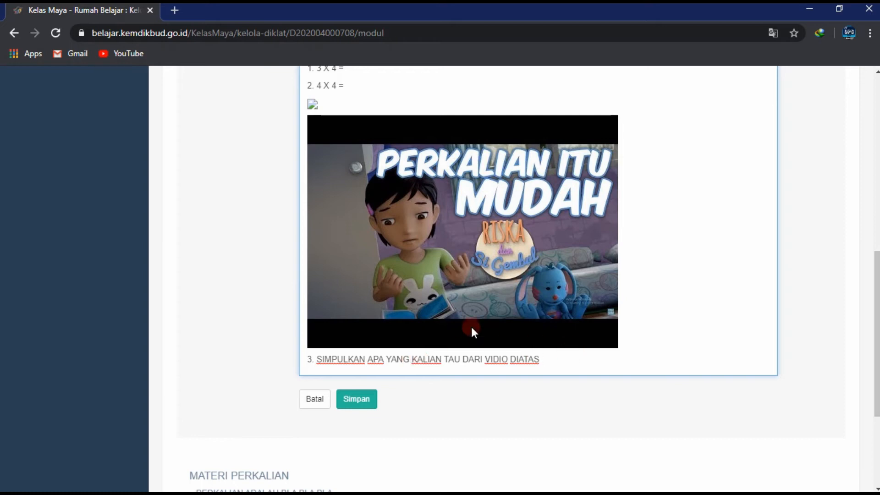
{"action": "left_click", "coordinate": [359, 402]}
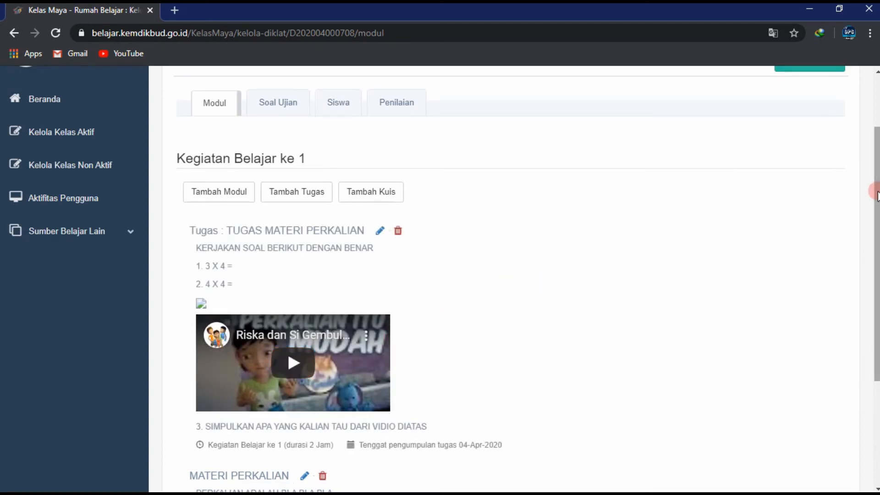
Start a new quiz (Kuis) in Kegiatan Belajar ke 1, named "KUIS PERKALIAN", with a duration of 60 minutes
{"action": "left_click_drag", "start_coordinate": [877, 198], "coordinate": [876, 298]}
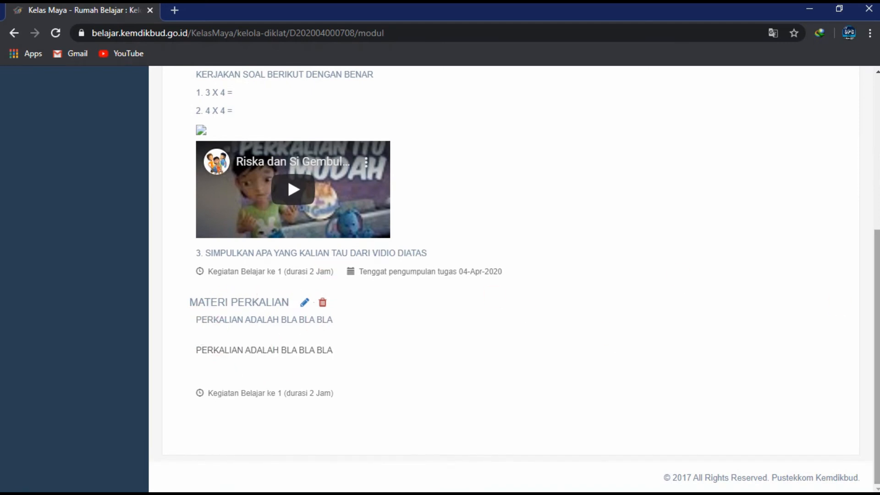
{"action": "left_click_drag", "start_coordinate": [873, 303], "coordinate": [866, 226]}
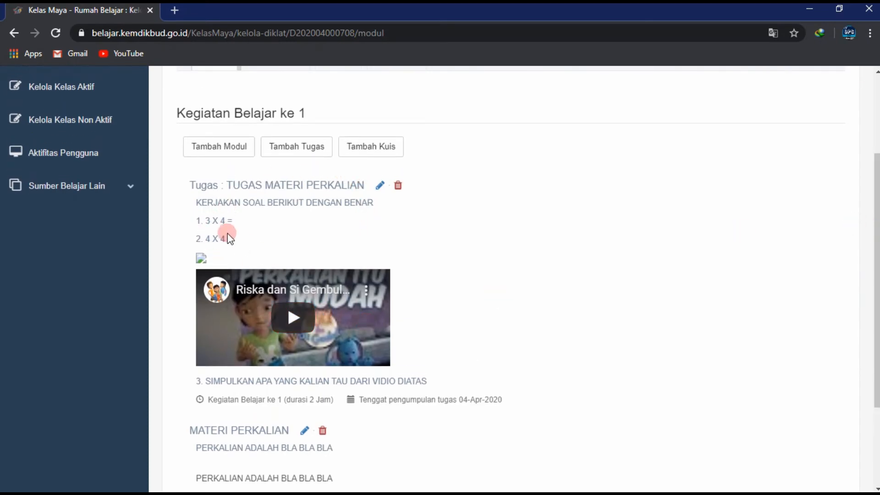
{"action": "left_click", "coordinate": [369, 147]}
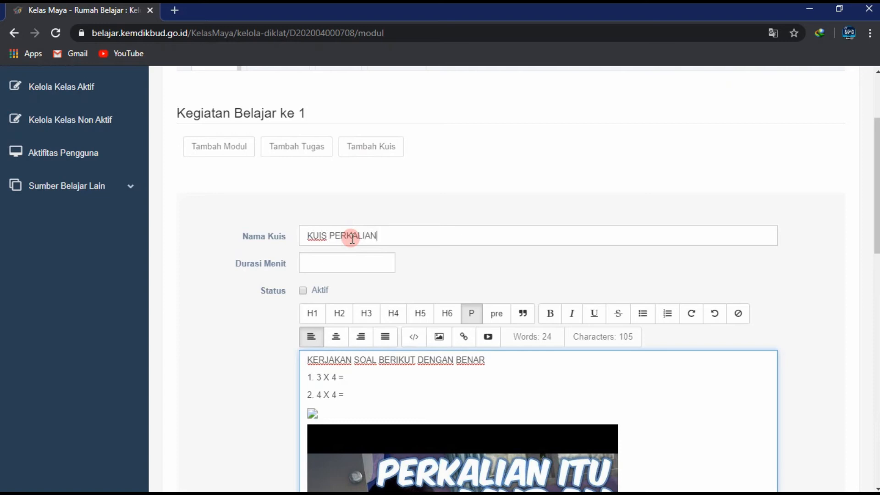
{"action": "left_click", "coordinate": [349, 257]}
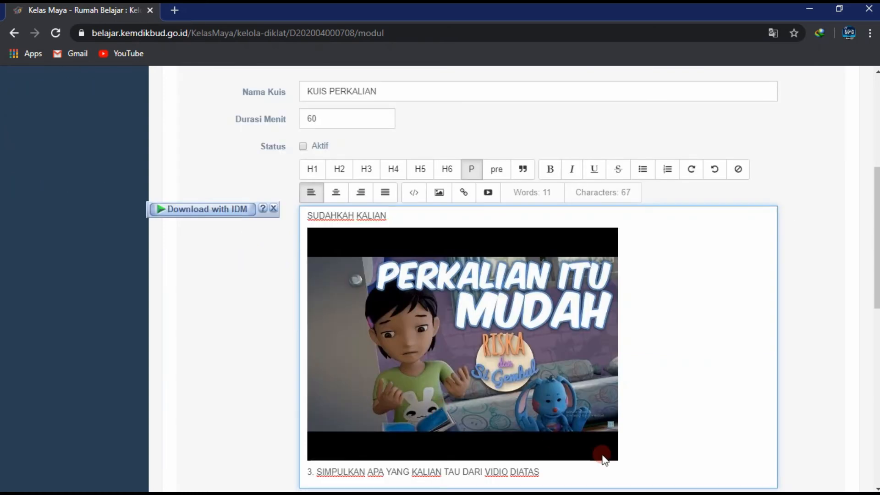
Clear the leftover content from the quiz text and write "3 X 3 = ........." and "4 X 4 = ......" on separate lines
{"action": "left_click_drag", "start_coordinate": [554, 473], "coordinate": [363, 351]}
{"action": "left_click_drag", "start_coordinate": [317, 233], "coordinate": [304, 212]}
{"action": "key", "text": "Delete"}
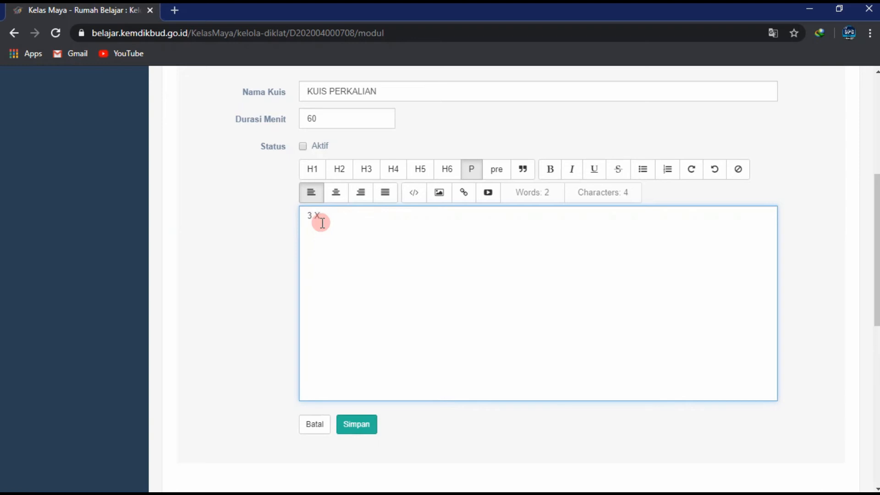
{"action": "type", "text": "........."}
{"action": "key", "text": "Return"}
{"action": "type", "text": "4 X 4 = ......"}
Make both multiplication lines of the quiz text bold and save the quiz
{"action": "left_click_drag", "start_coordinate": [358, 235], "coordinate": [361, 206]}
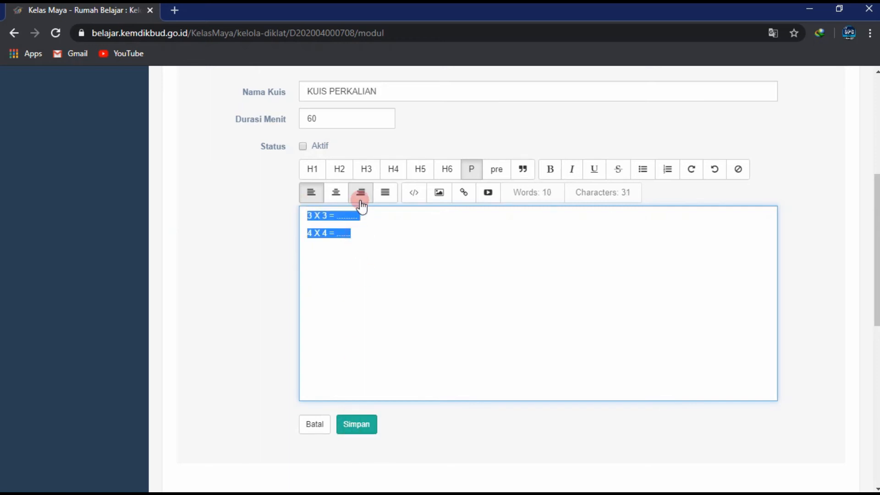
{"action": "left_click", "coordinate": [551, 171]}
{"action": "left_click", "coordinate": [397, 246]}
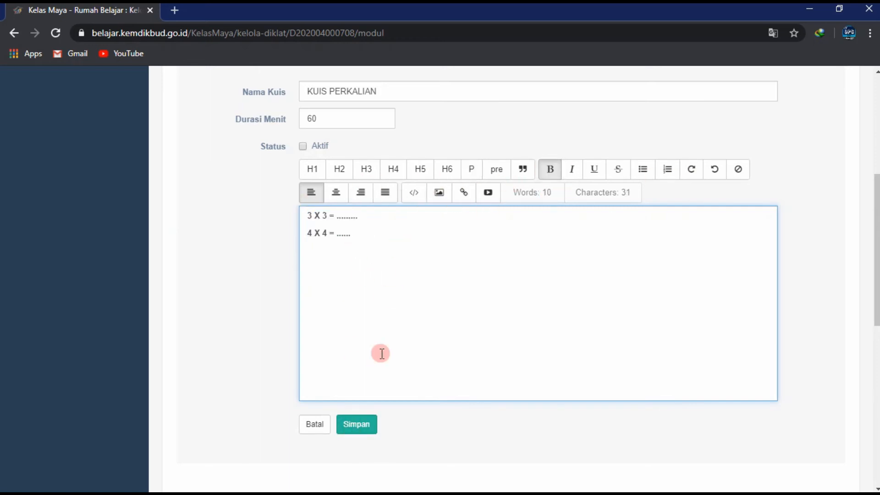
{"action": "left_click", "coordinate": [358, 431]}
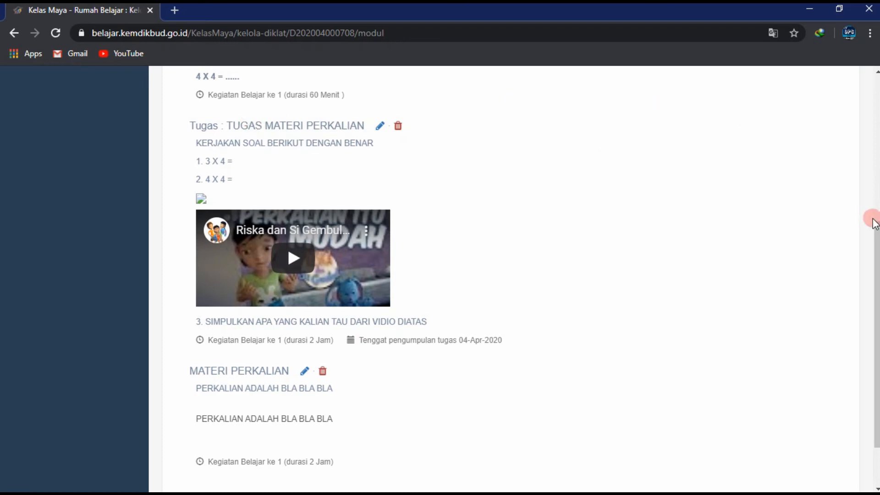
Edit the exam rules in Soal Ujian: 5 questions, 10 minutes' duration, and "OKE...." appended to the instructions
{"action": "left_click_drag", "start_coordinate": [872, 220], "coordinate": [846, 162]}
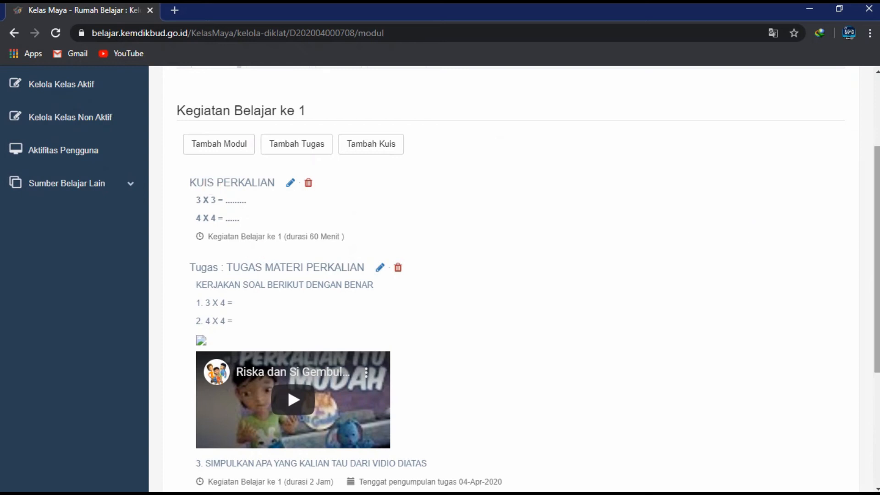
{"action": "left_click_drag", "start_coordinate": [877, 225], "coordinate": [876, 336]}
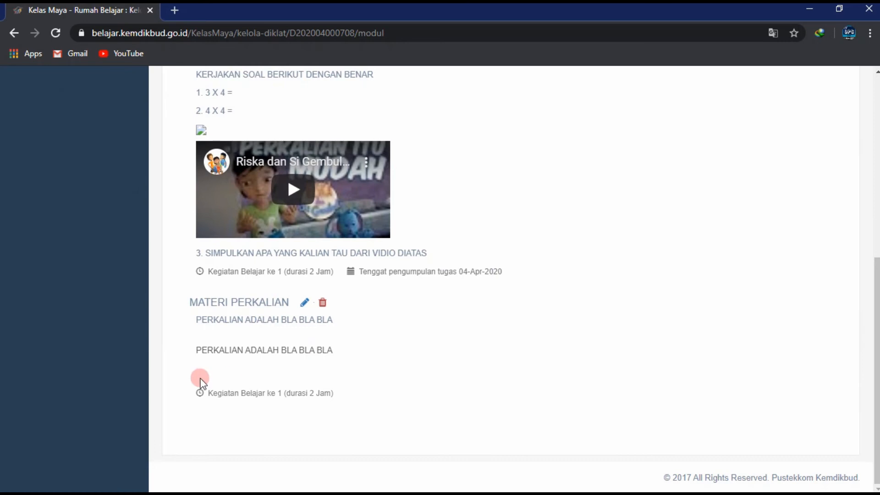
{"action": "left_click_drag", "start_coordinate": [874, 383], "coordinate": [865, 259]}
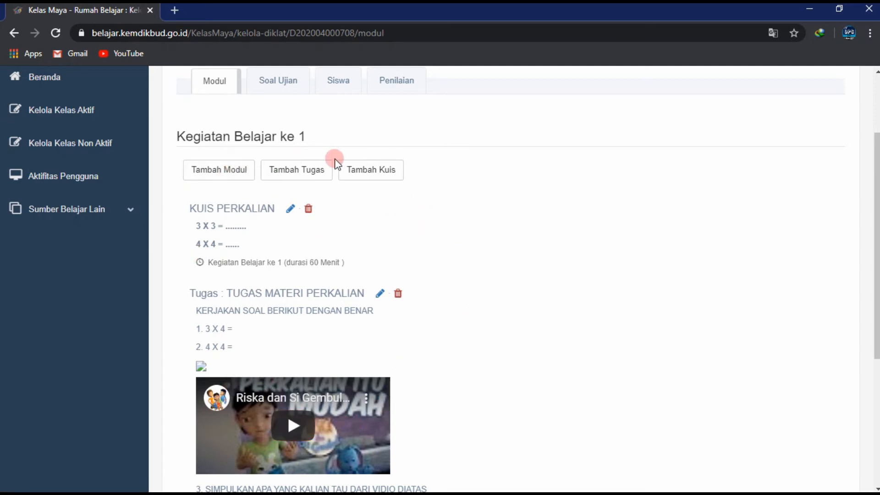
{"action": "left_click", "coordinate": [274, 83]}
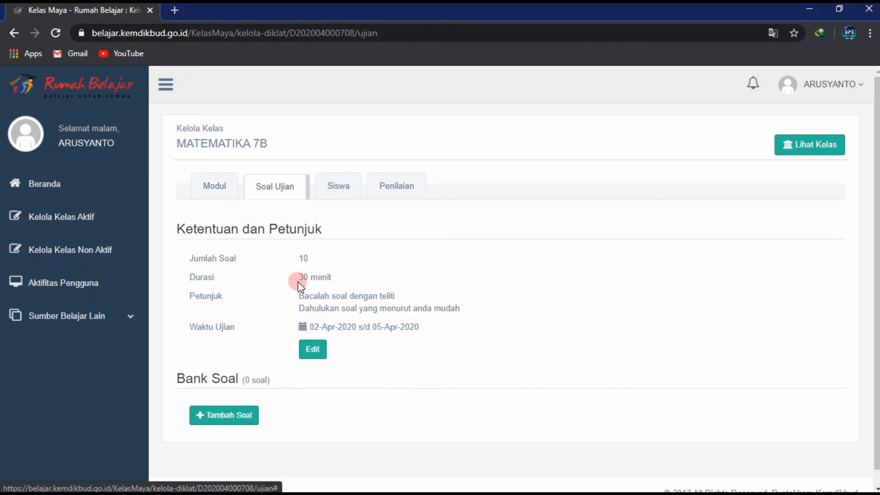
{"action": "left_click", "coordinate": [311, 349]}
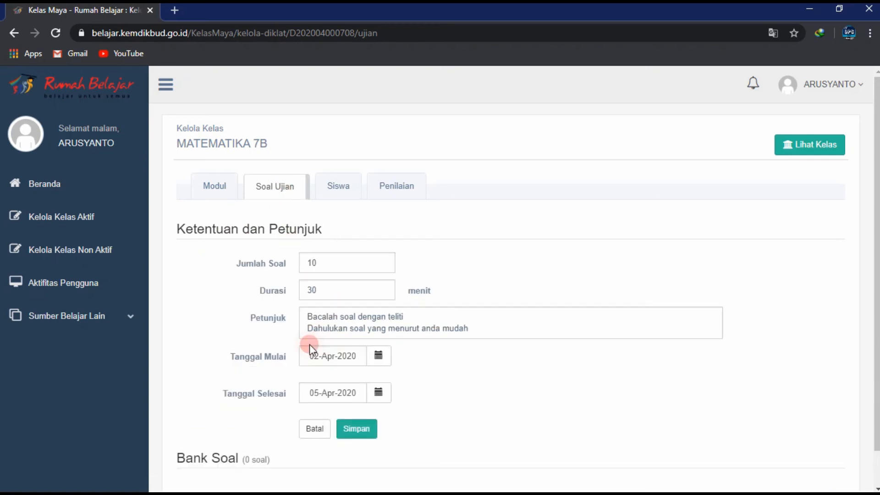
{"action": "left_click_drag", "start_coordinate": [335, 258], "coordinate": [284, 268]}
{"action": "left_click_drag", "start_coordinate": [318, 289], "coordinate": [277, 295]}
{"action": "left_click_drag", "start_coordinate": [478, 332], "coordinate": [220, 318]}
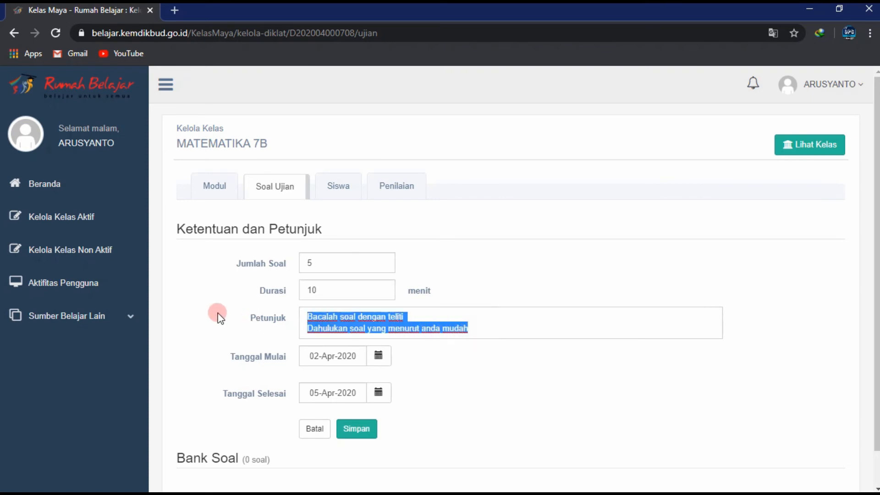
{"action": "left_click", "coordinate": [499, 331]}
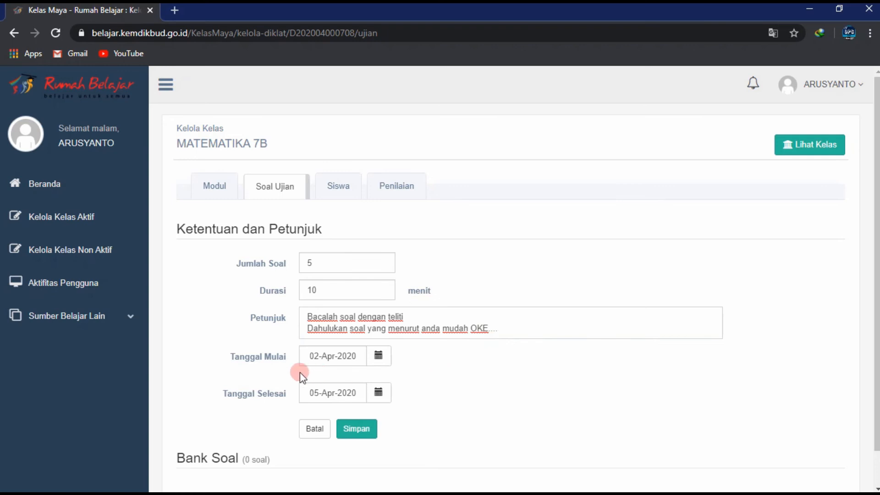
Set the exam's start date to 03-Apr-2020 and end date to 04-Apr-2020, and save the exam rules
{"action": "left_click", "coordinate": [380, 356]}
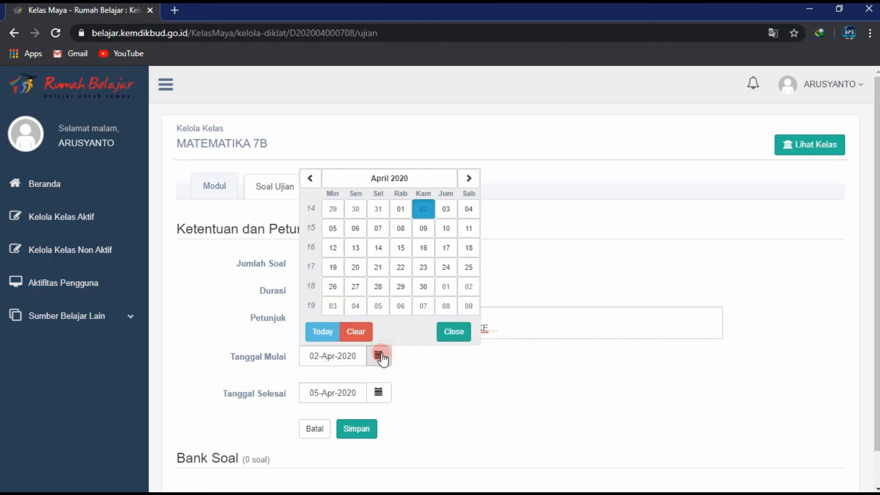
{"action": "left_click", "coordinate": [446, 209]}
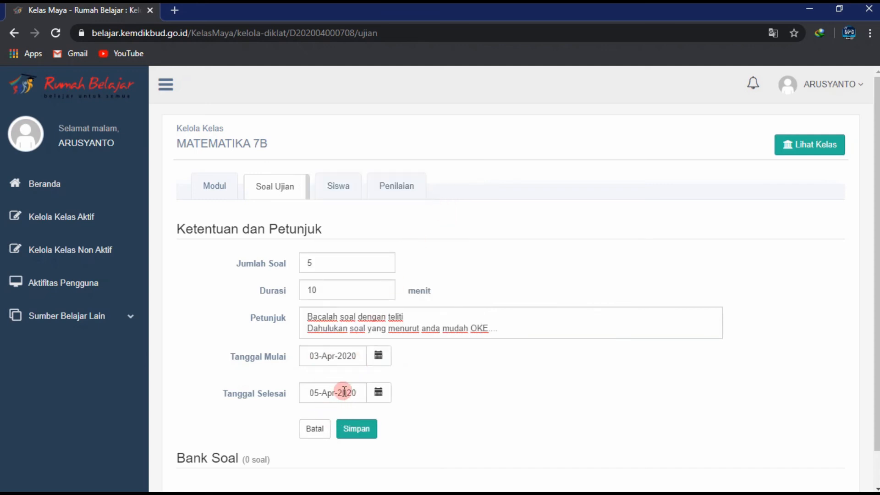
{"action": "left_click", "coordinate": [378, 393]}
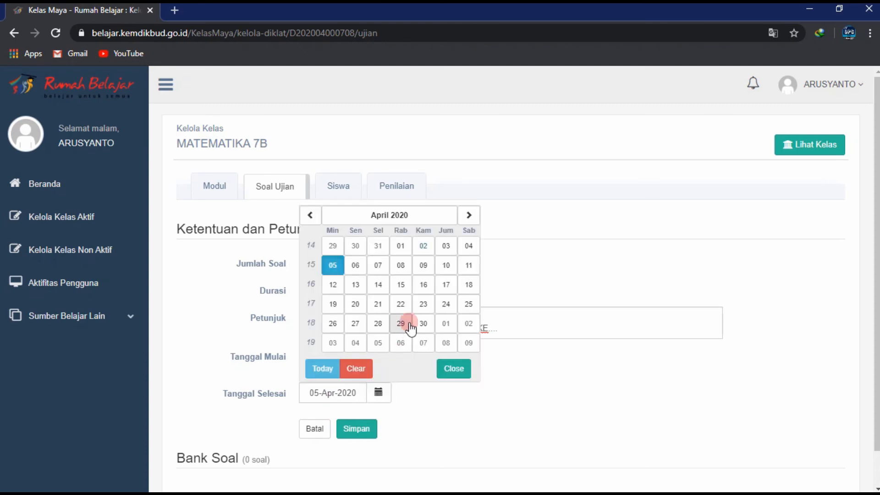
{"action": "left_click", "coordinate": [464, 248]}
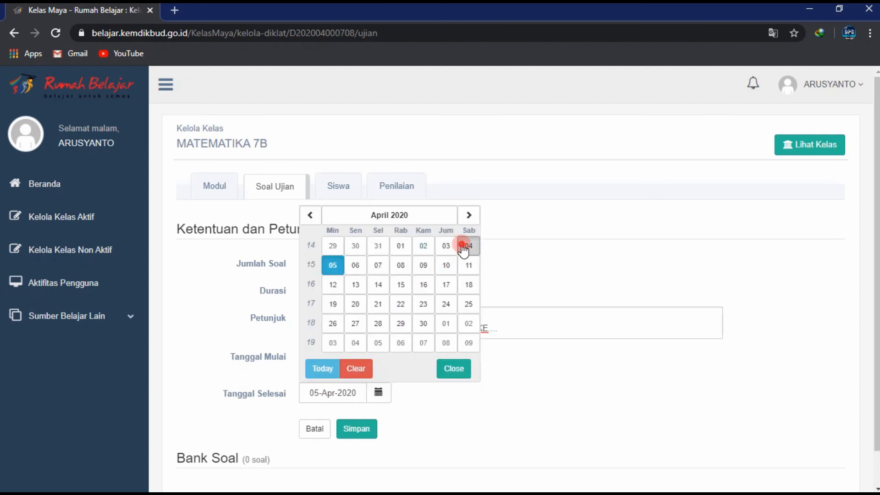
{"action": "left_click", "coordinate": [357, 429]}
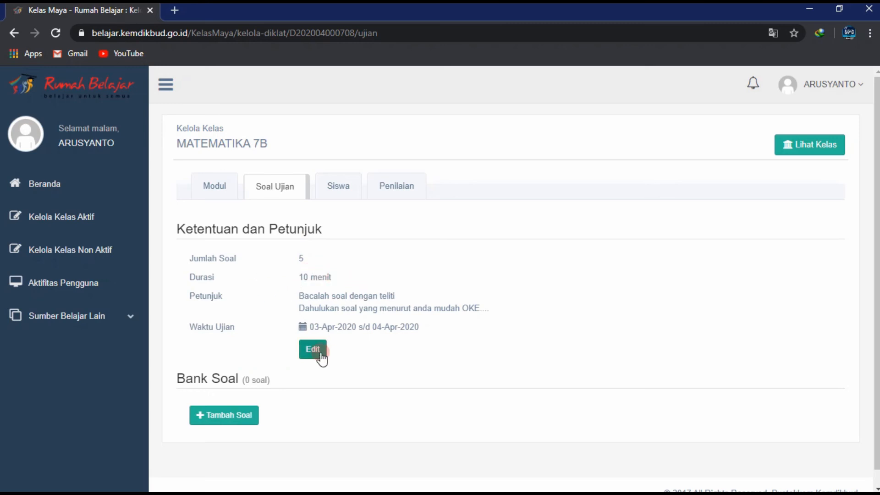
Start a new question in the Bank Soal and write "3 X 3 =" as its text
{"action": "left_click", "coordinate": [247, 417]}
{"action": "left_click_drag", "start_coordinate": [876, 285], "coordinate": [877, 306]}
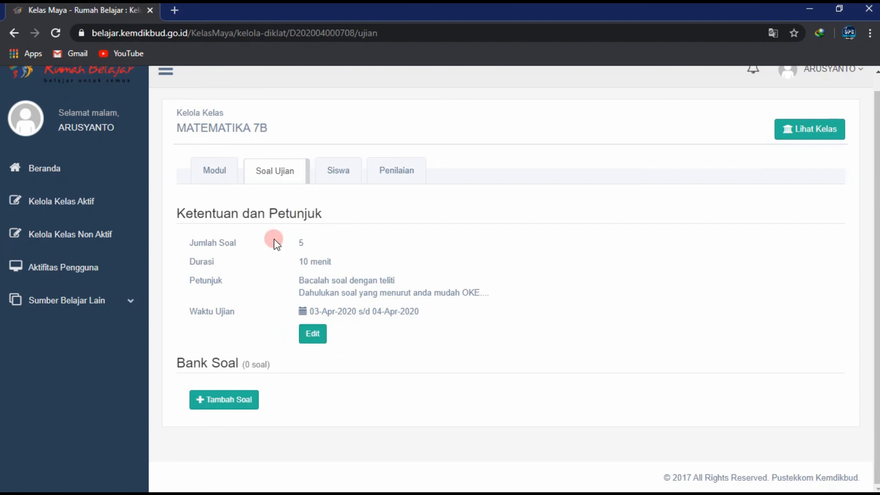
{"action": "left_click", "coordinate": [215, 408]}
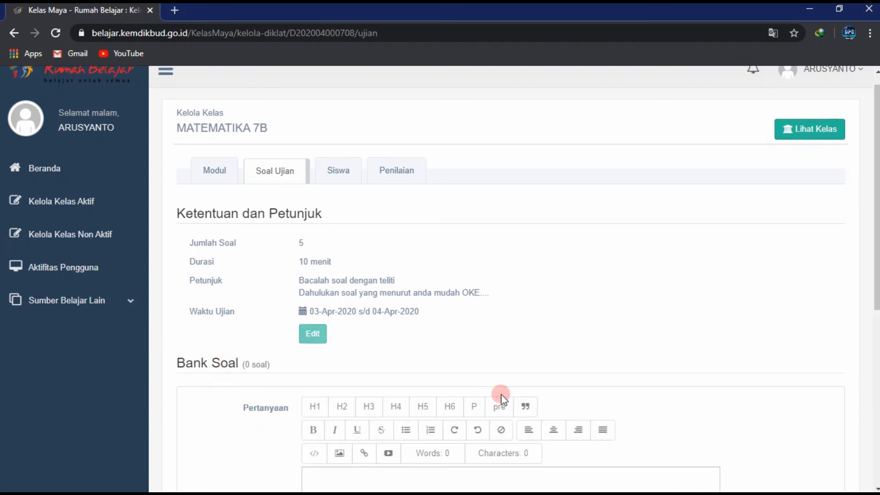
{"action": "left_click_drag", "start_coordinate": [876, 232], "coordinate": [876, 327]}
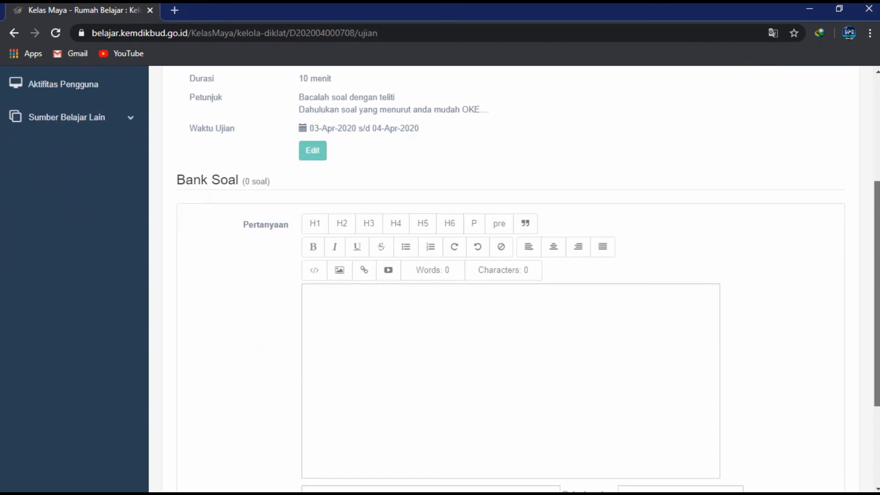
{"action": "left_click", "coordinate": [566, 358]}
{"action": "left_click", "coordinate": [566, 358]}
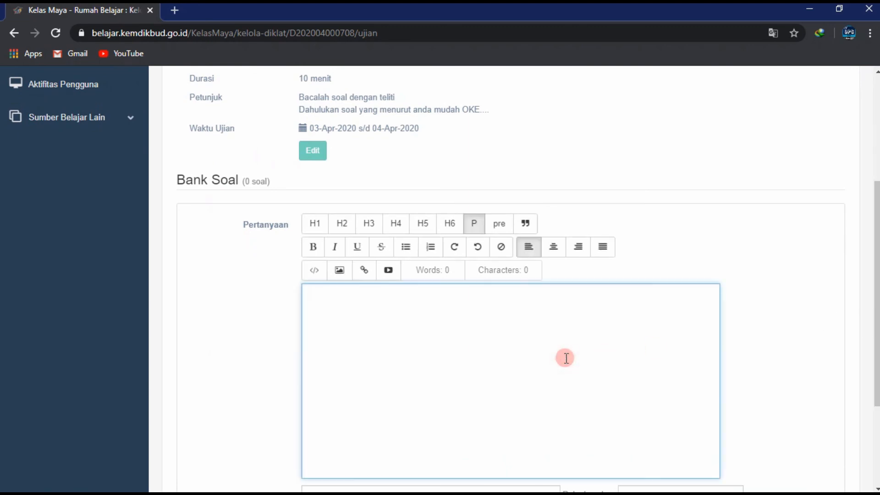
Add the answer options 5, 6, 9 and 10, give 10 points to the answer 9, and save the question
{"action": "left_click_drag", "start_coordinate": [875, 280], "coordinate": [875, 337]}
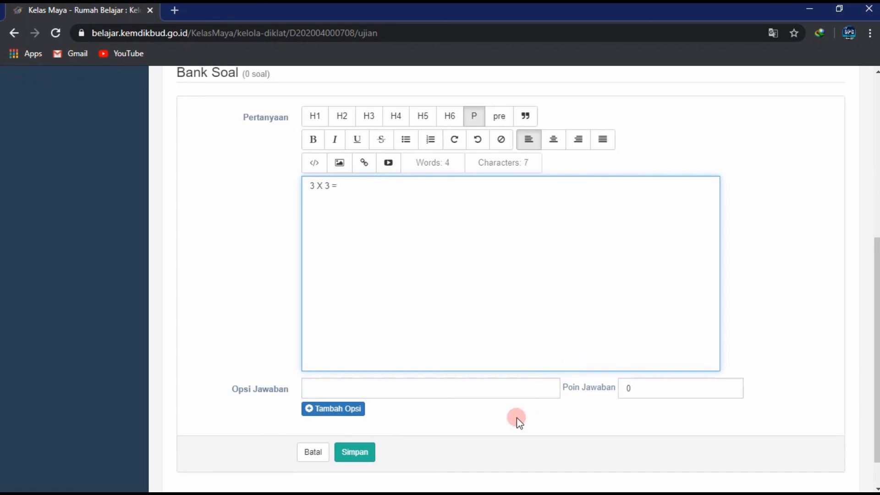
{"action": "left_click", "coordinate": [458, 395]}
{"action": "left_click", "coordinate": [351, 385]}
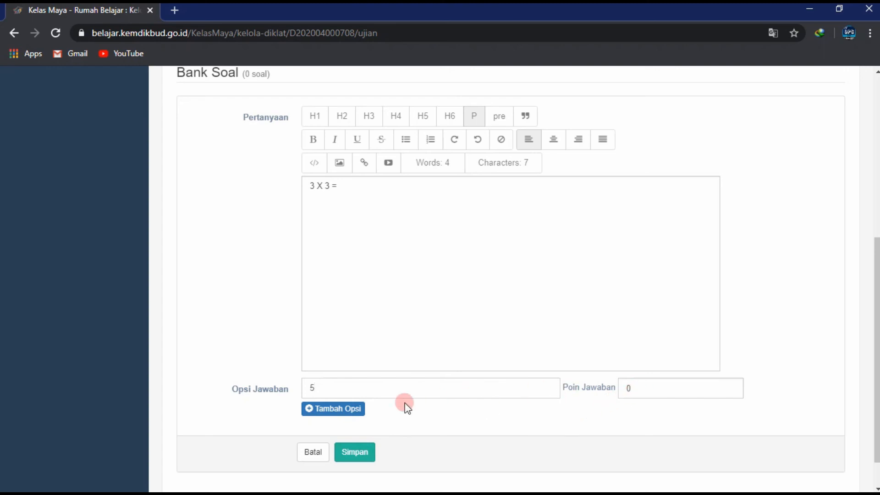
{"action": "left_click", "coordinate": [339, 410]}
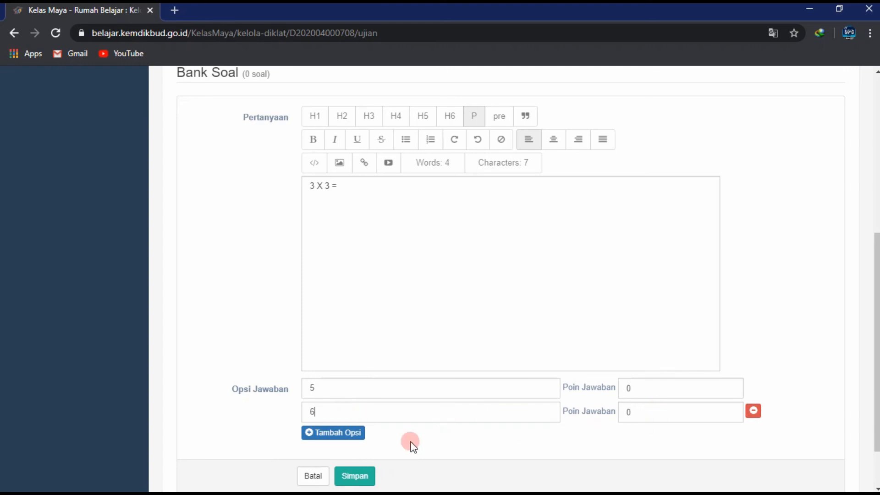
{"action": "left_click", "coordinate": [333, 435]}
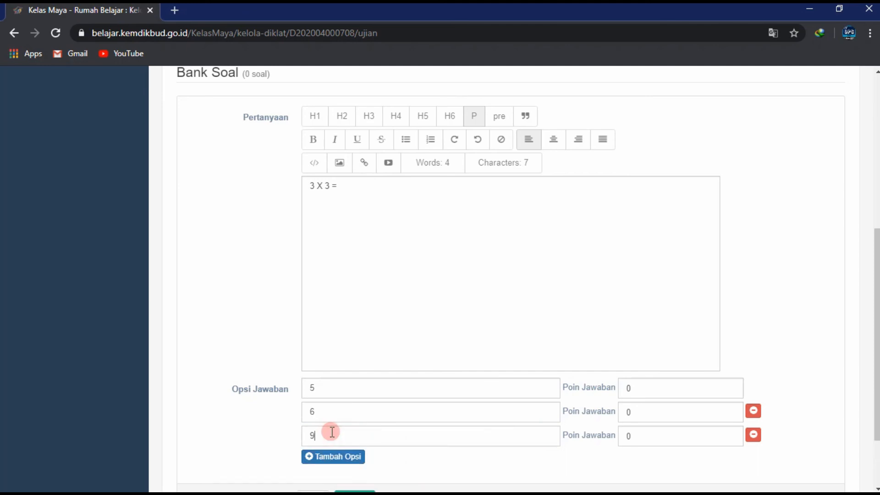
{"action": "double_click", "coordinate": [632, 437]}
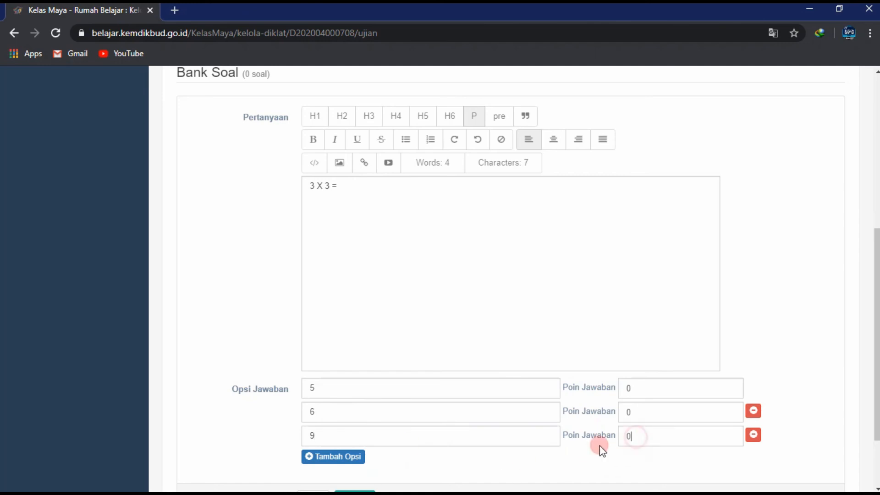
{"action": "type", "text": "1"}
{"action": "left_click", "coordinate": [338, 457]}
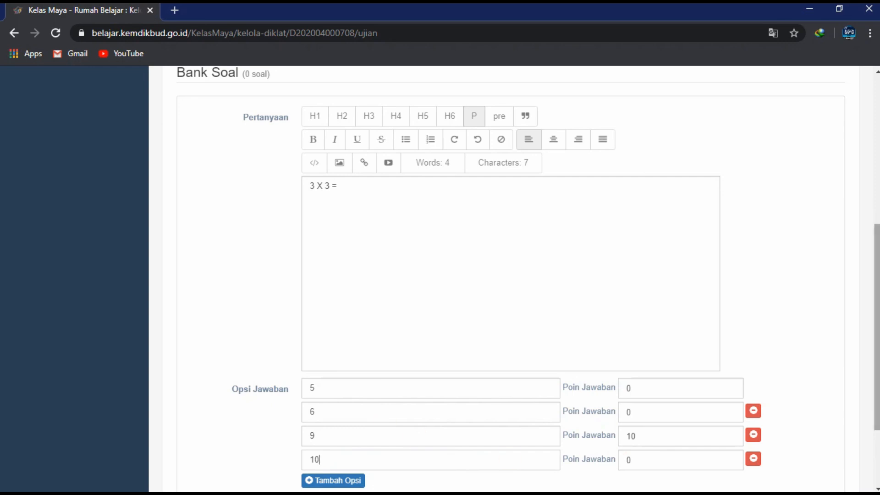
{"action": "scroll", "coordinate": [876, 320], "scroll_direction": "down", "scroll_amount": 3}
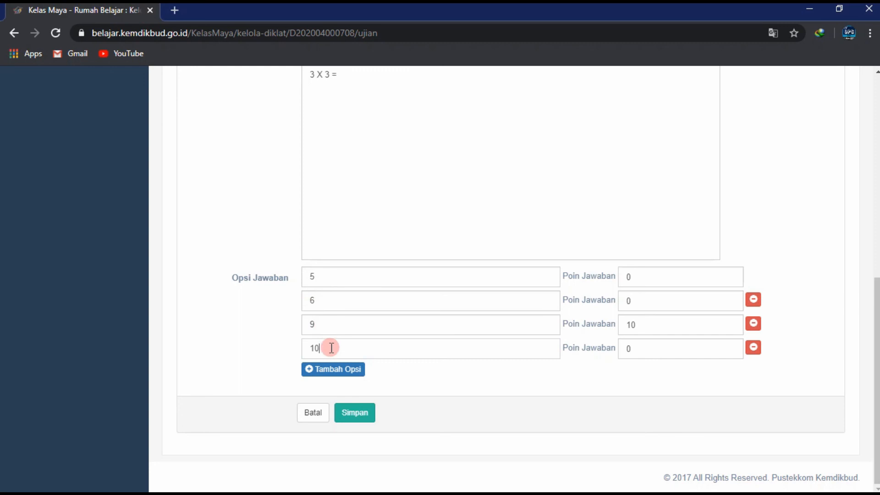
{"action": "left_click", "coordinate": [354, 414]}
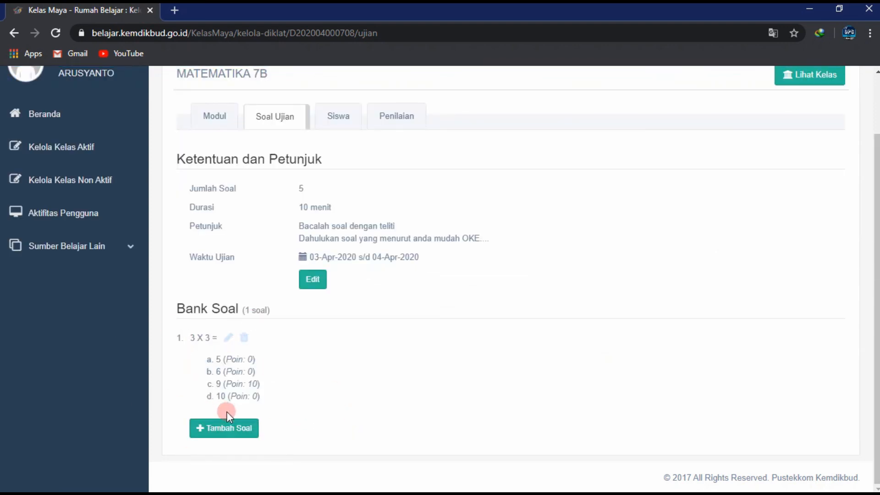
Start another exam question and change its prefilled text to "3 X 4 ="
{"action": "left_click", "coordinate": [231, 428]}
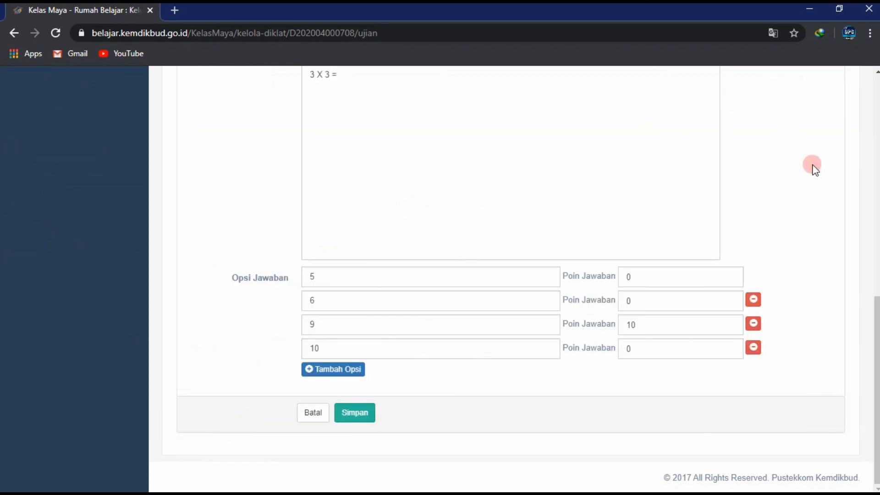
{"action": "left_click_drag", "start_coordinate": [874, 315], "coordinate": [875, 274]}
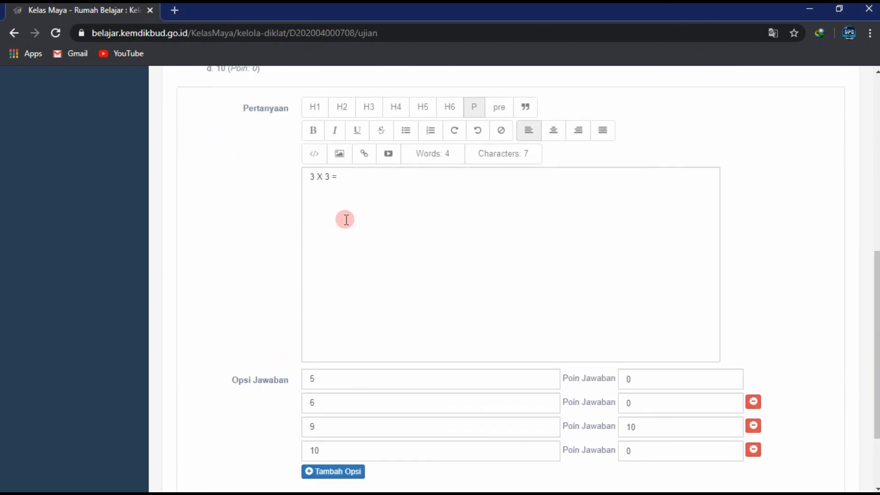
{"action": "left_click", "coordinate": [328, 181]}
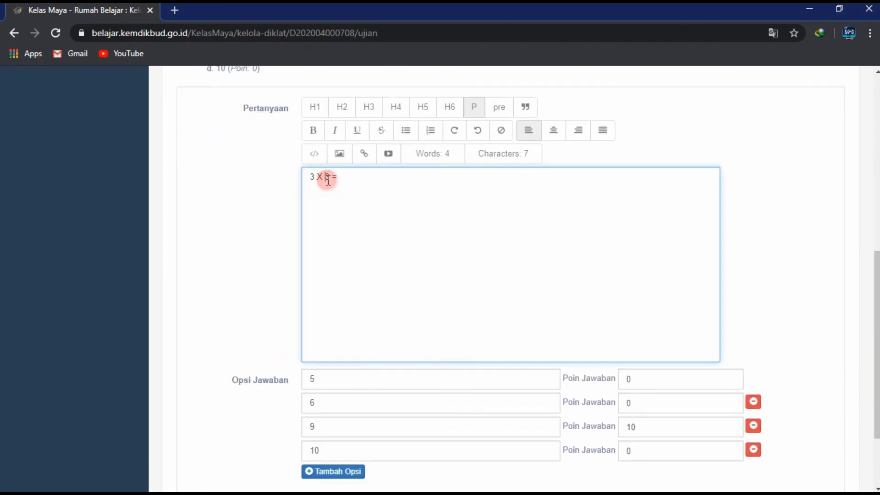
{"action": "type", "text": "4"}
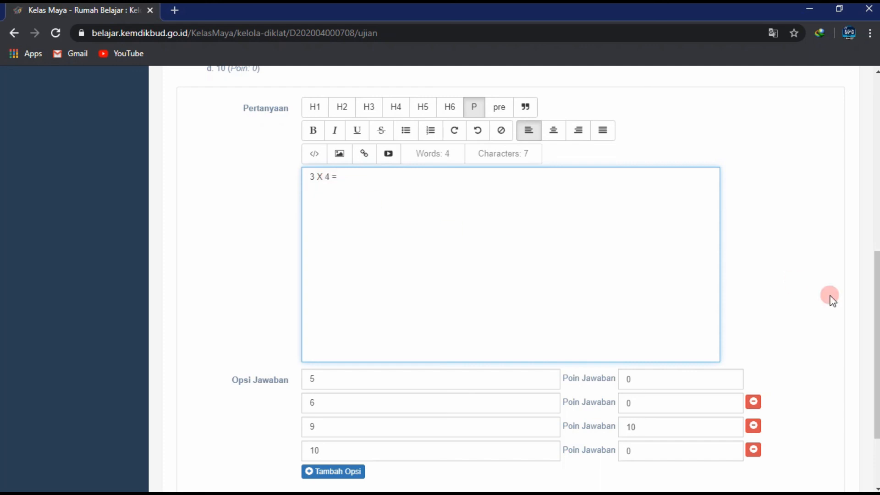
Change the first answer option to 12 with 10 points, set the points for 9 to 0, and save the question
{"action": "left_click_drag", "start_coordinate": [876, 310], "coordinate": [876, 341]}
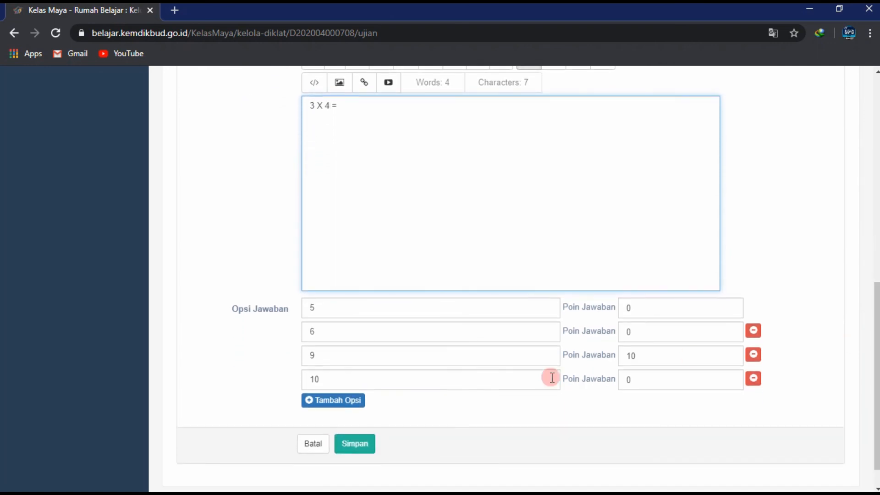
{"action": "left_click", "coordinate": [318, 314]}
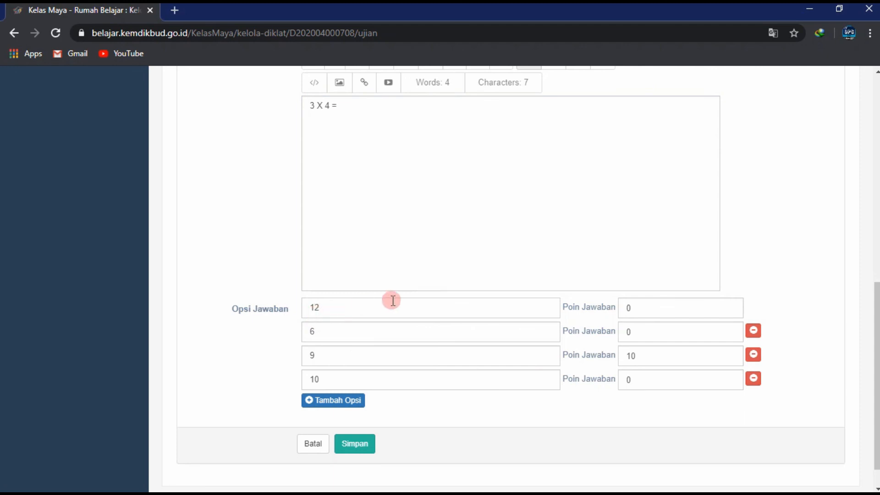
{"action": "left_click_drag", "start_coordinate": [636, 312], "coordinate": [604, 314]}
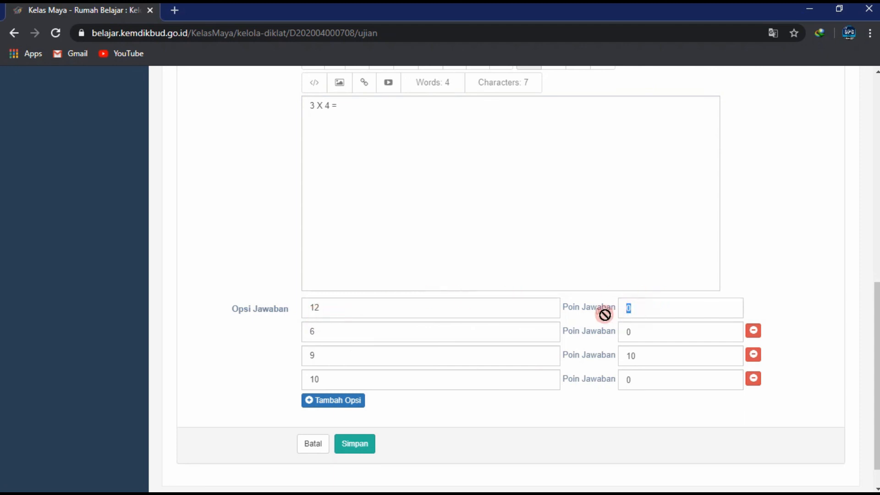
{"action": "type", "text": "10"}
{"action": "left_click", "coordinate": [643, 353]}
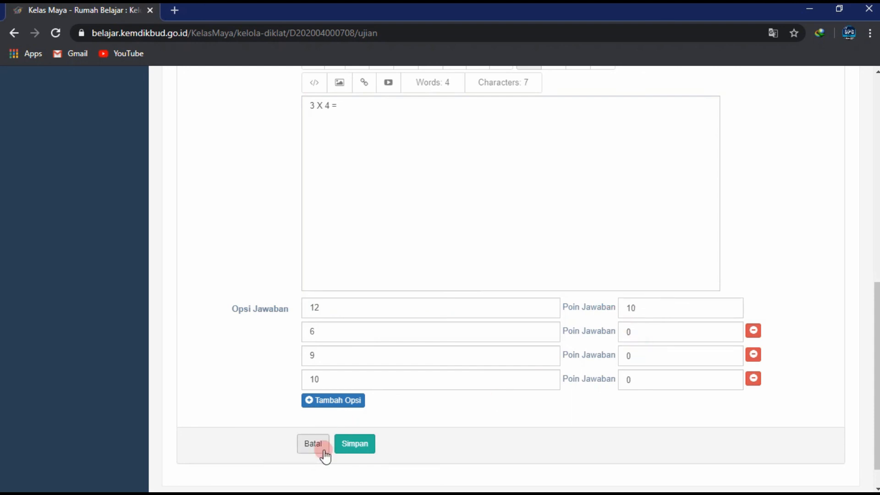
{"action": "left_click", "coordinate": [355, 443]}
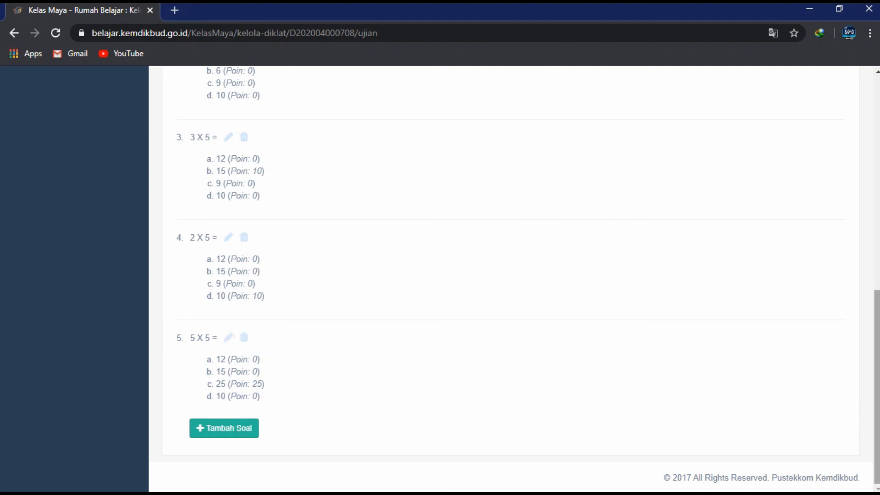
View the class's student list (Siswa) and grading section (Penilaian) for Sesi 1
{"action": "left_click_drag", "start_coordinate": [876, 309], "coordinate": [789, 118]}
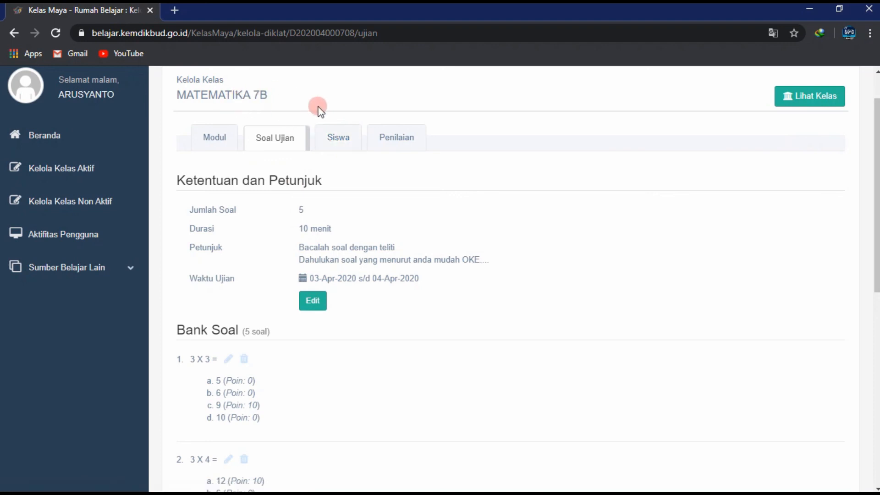
{"action": "left_click", "coordinate": [334, 138]}
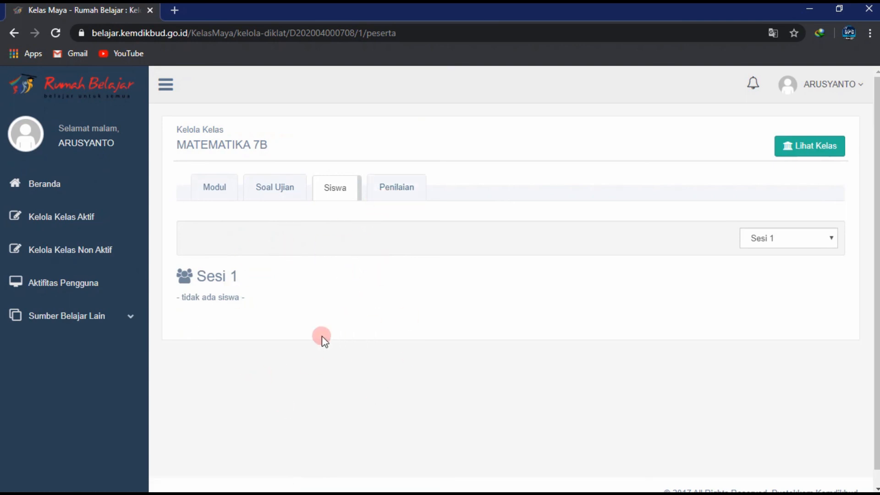
{"action": "left_click", "coordinate": [400, 186]}
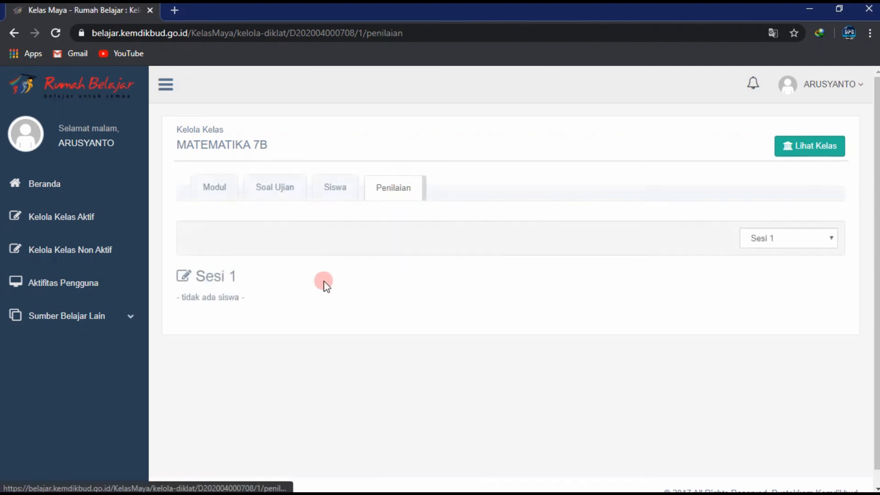